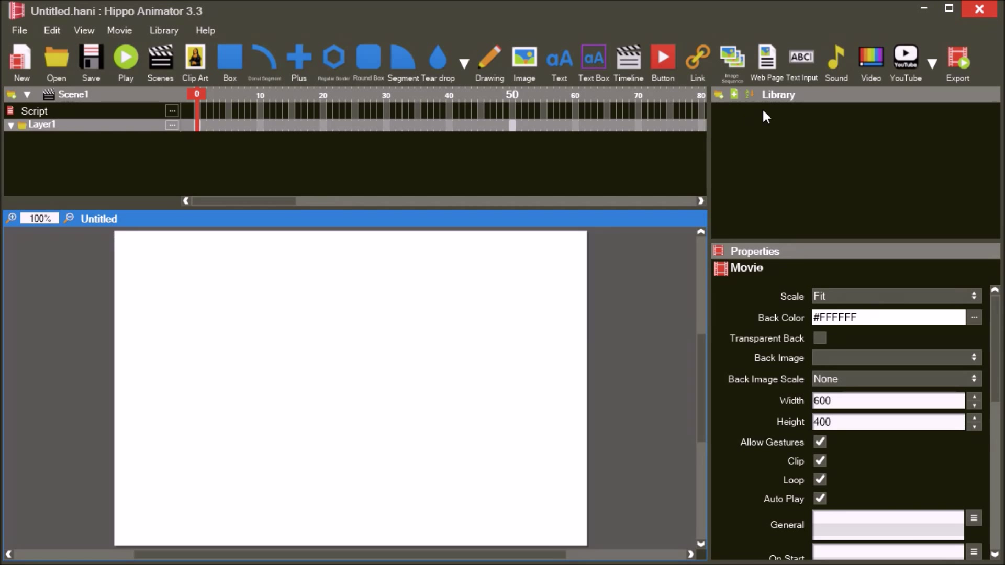
Import Beep.mp3 and JazzLoop.mp3 from the Help Images folder into the Library
left_click(735, 97)
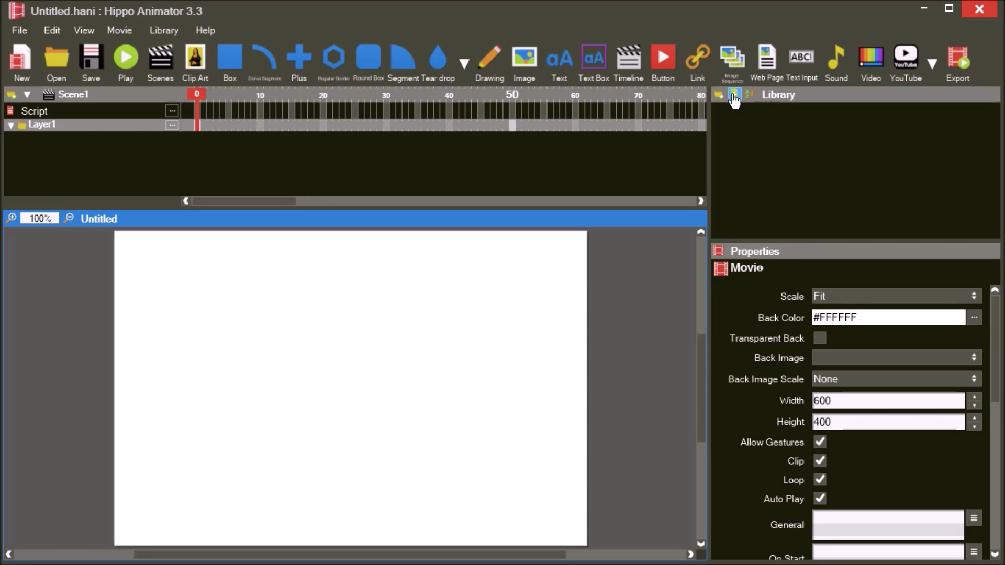
left_click(735, 98)
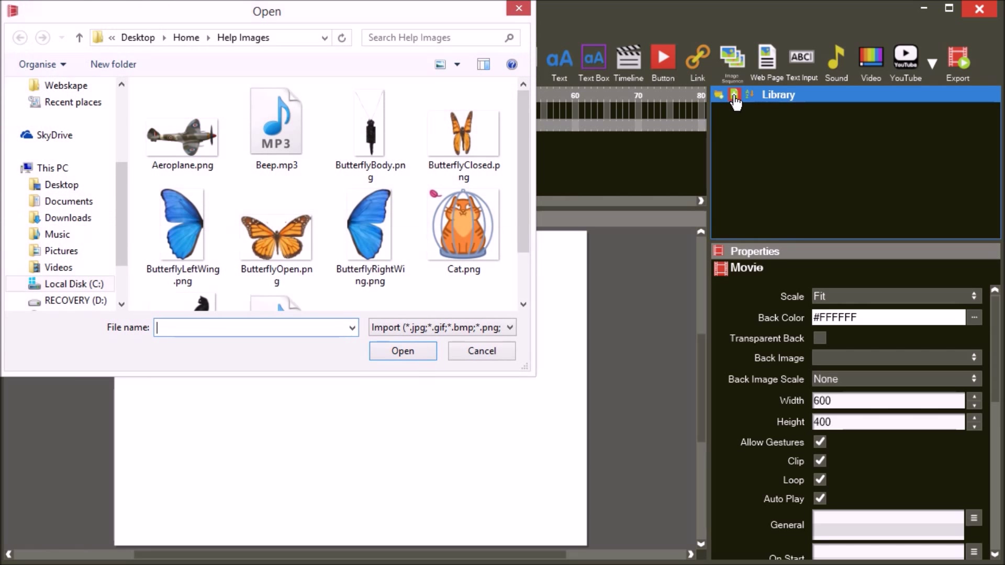
left_click(263, 156)
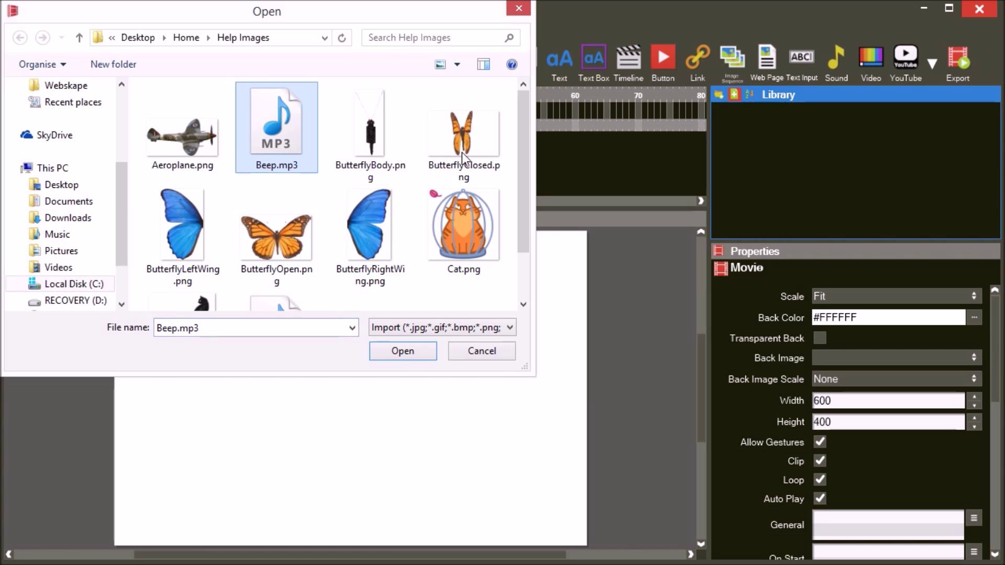
left_click_drag(521, 168, 517, 225)
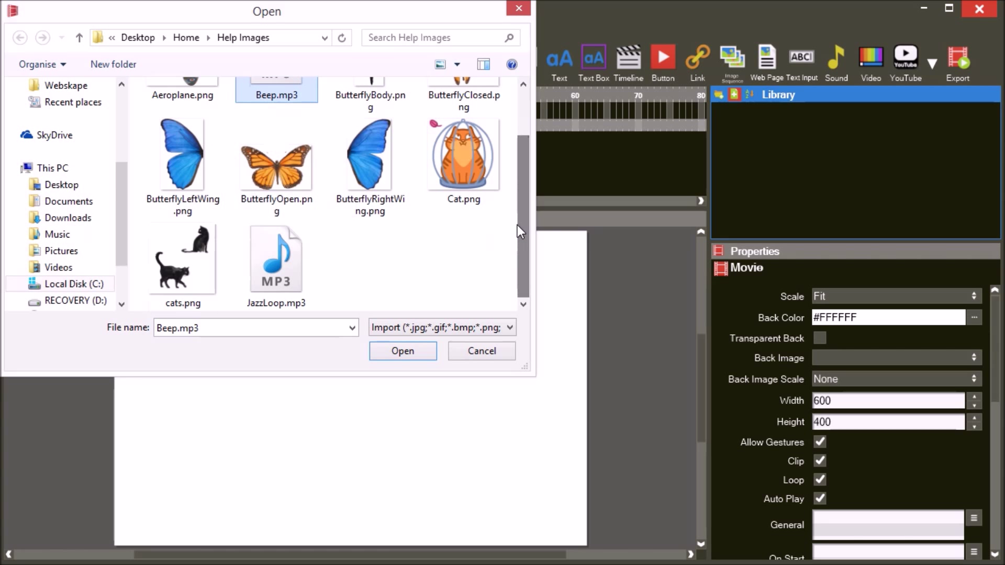
left_click(273, 264, "ctrl")
left_click(418, 351)
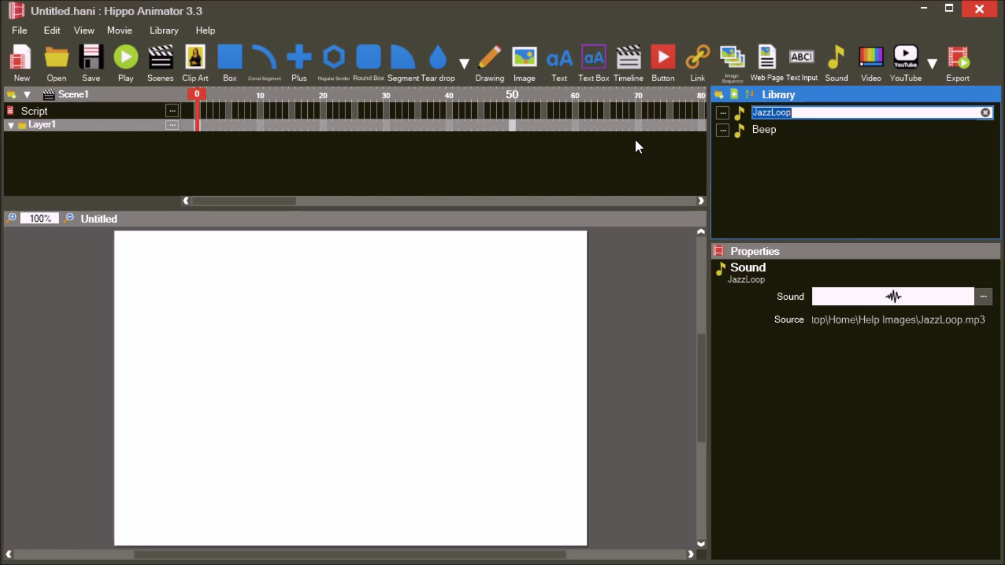
Create a new button and change its label text to Beep
left_click(663, 62)
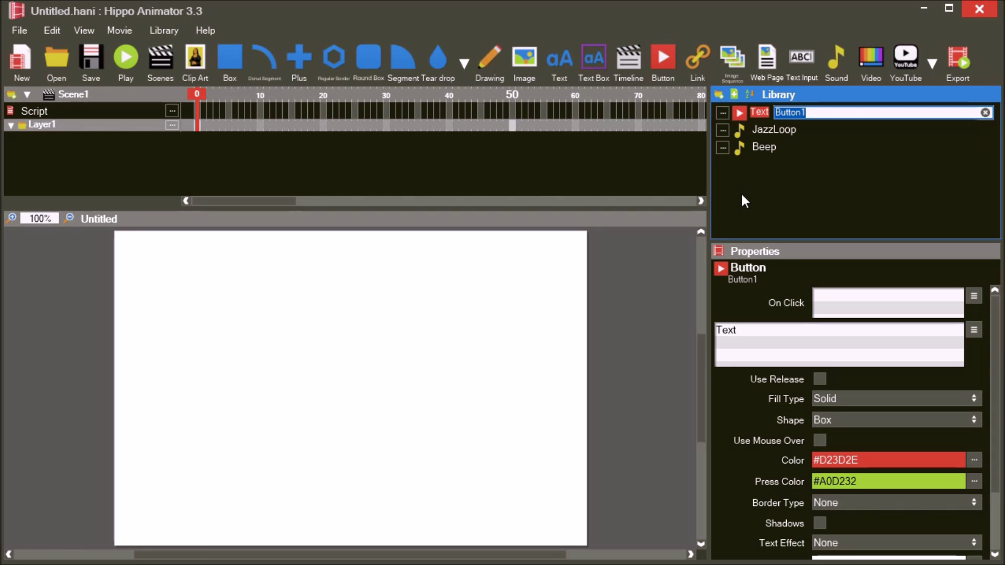
left_click(752, 326)
left_click_drag(750, 330, 710, 331)
type("Beep")
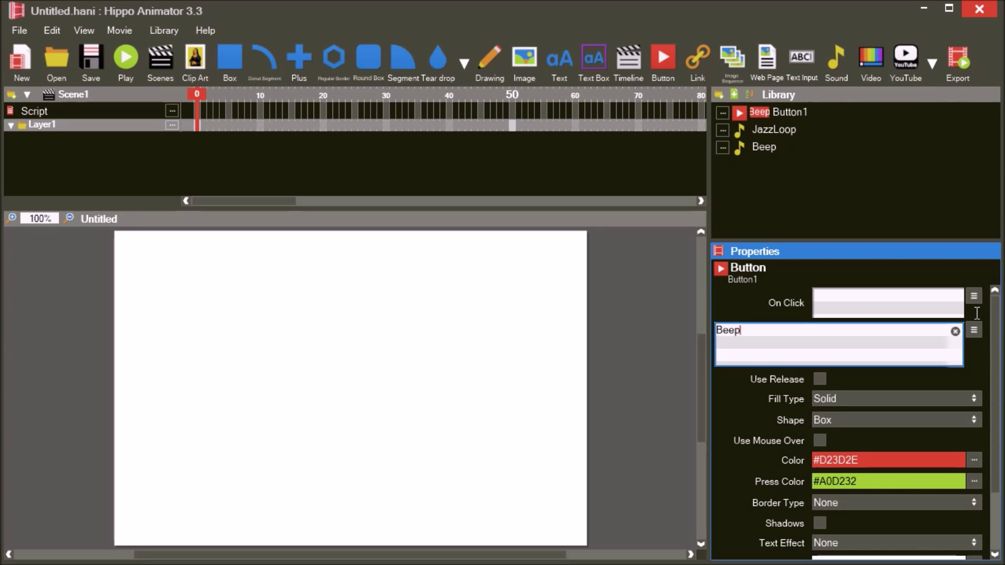
Give the button the click script SoundPlay("Beep",false); and place it at the canvas centre
left_click(973, 296)
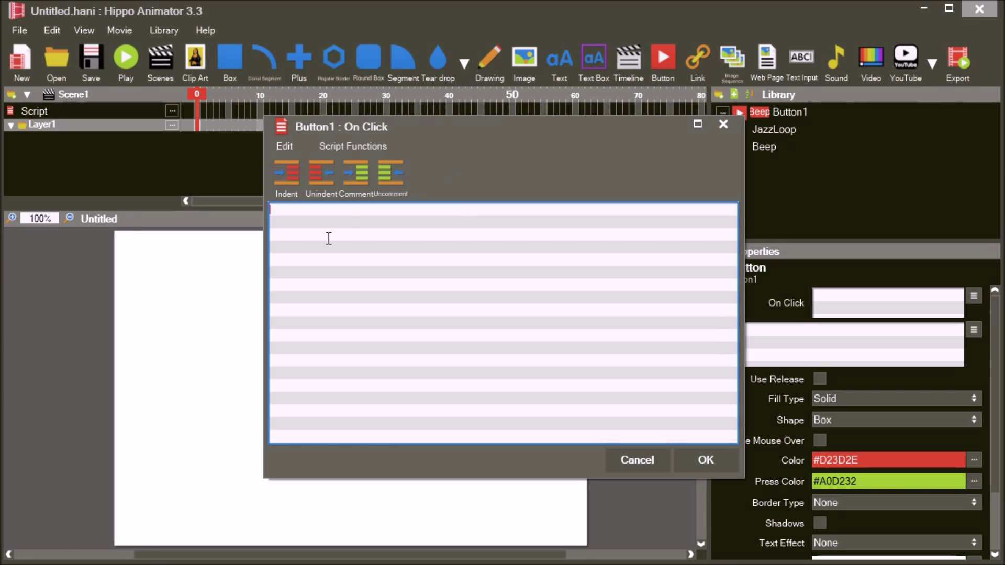
type("SoundPlay(\"")
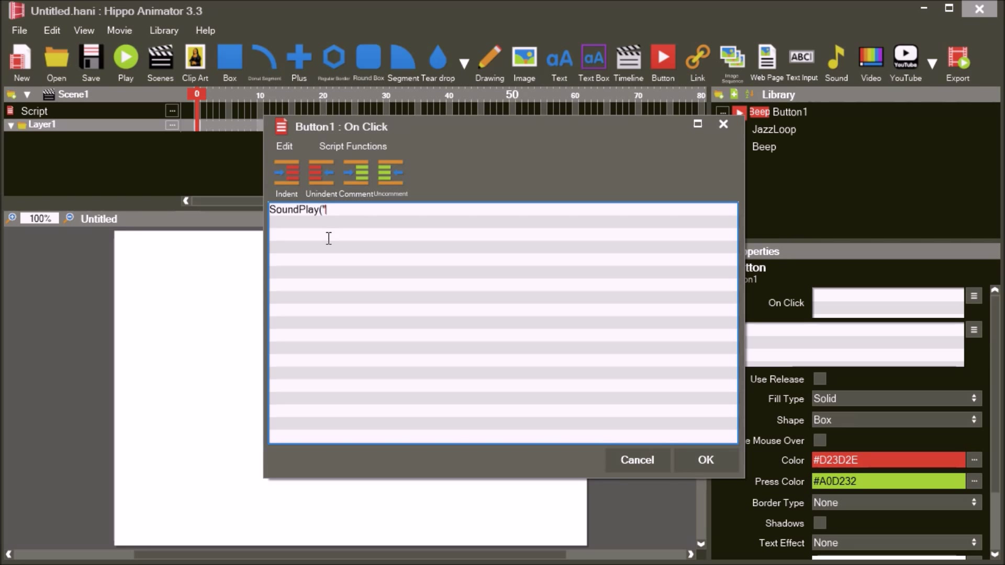
type("Beep\",false);")
left_click(705, 459)
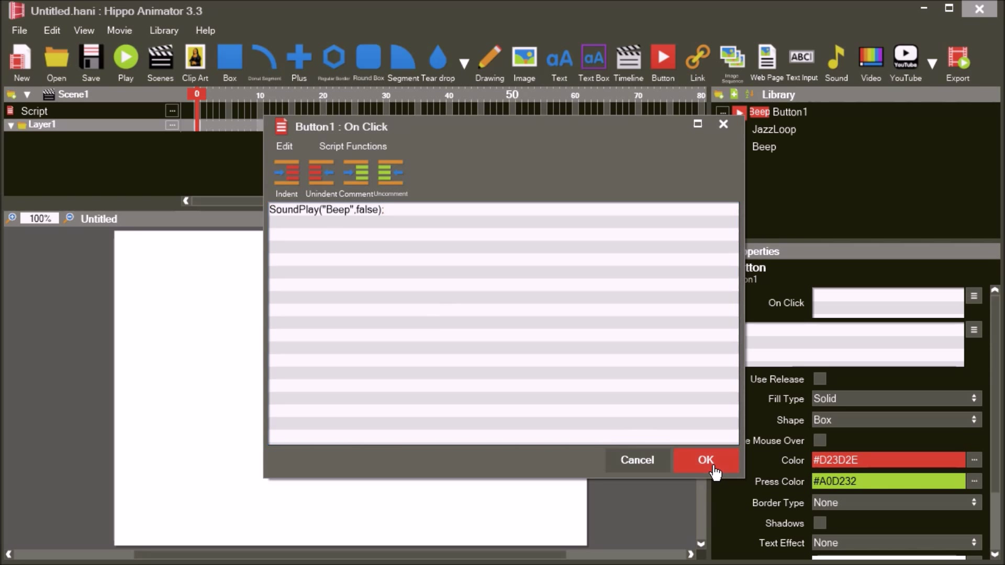
left_click_drag(776, 112, 343, 382)
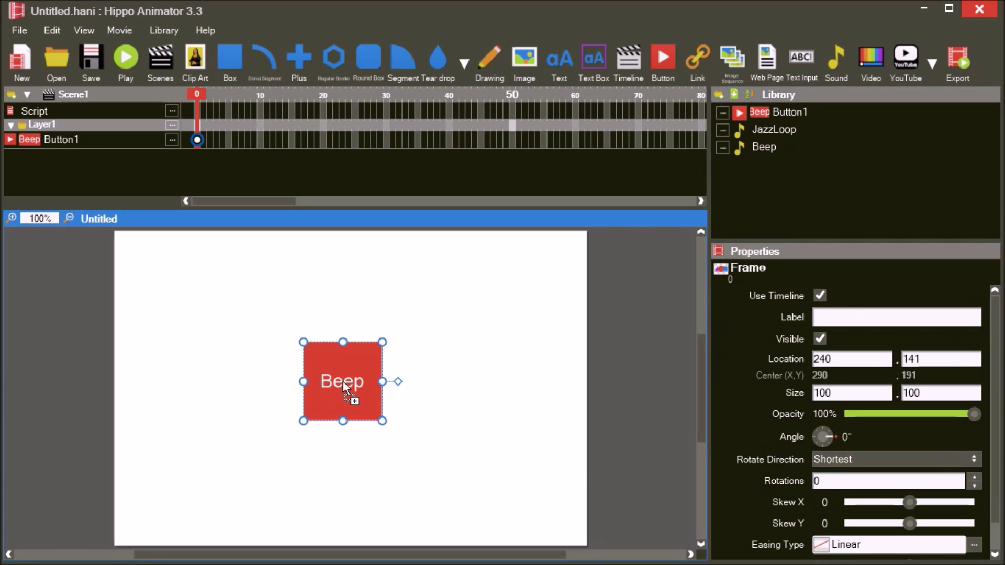
Preview the movie, test the Beep button, then bring up the export settings
left_click(126, 59)
left_click(505, 282)
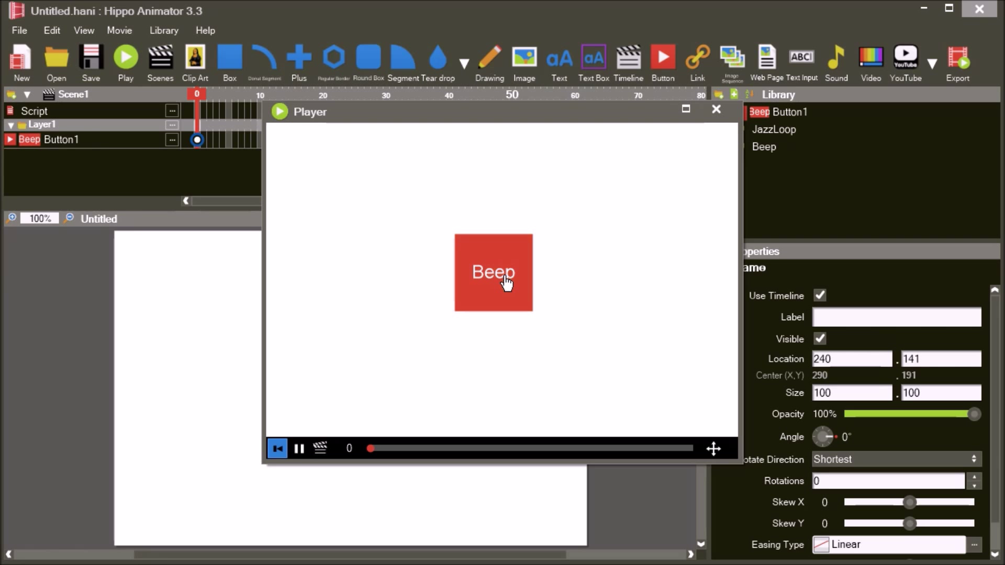
left_click(727, 119)
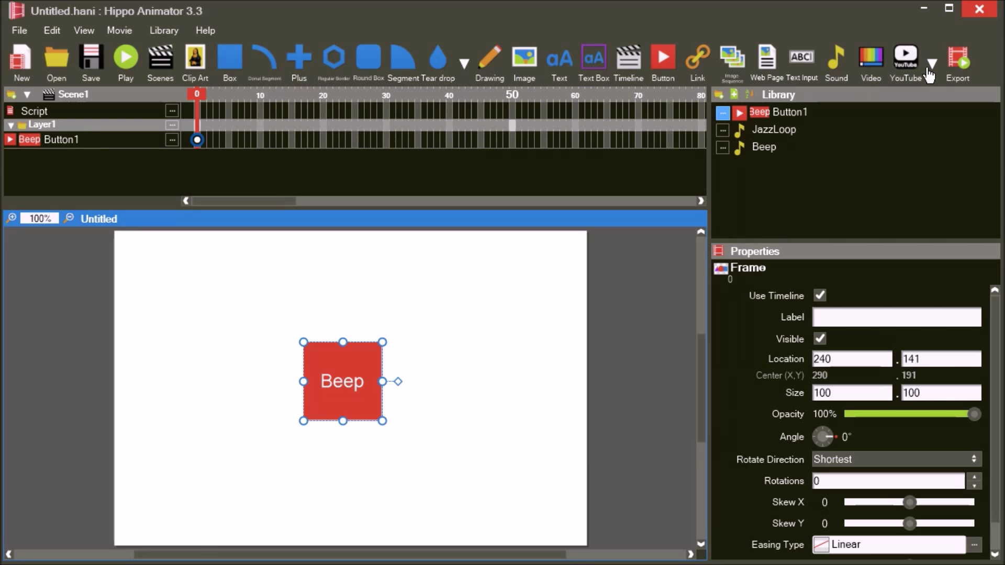
left_click(955, 67)
Export the movie, allow the blocked content in Internet Explorer, and click the Beep button twice
left_click(621, 409)
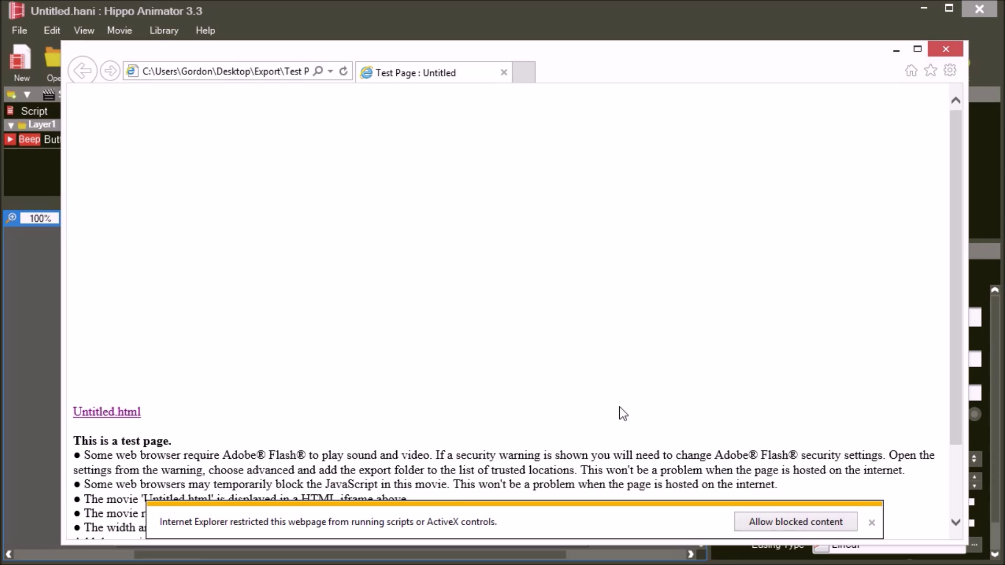
left_click(775, 520)
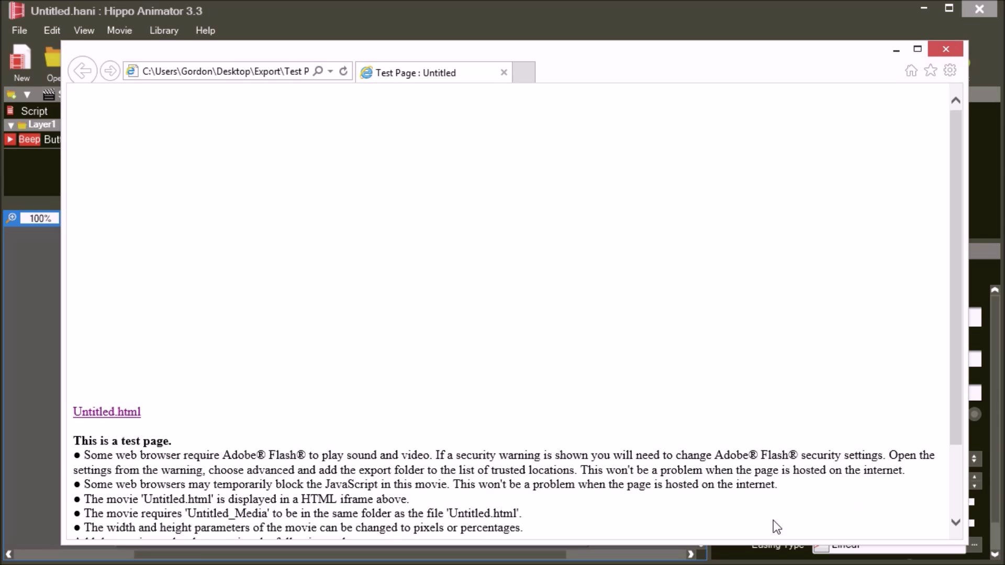
left_click(304, 241)
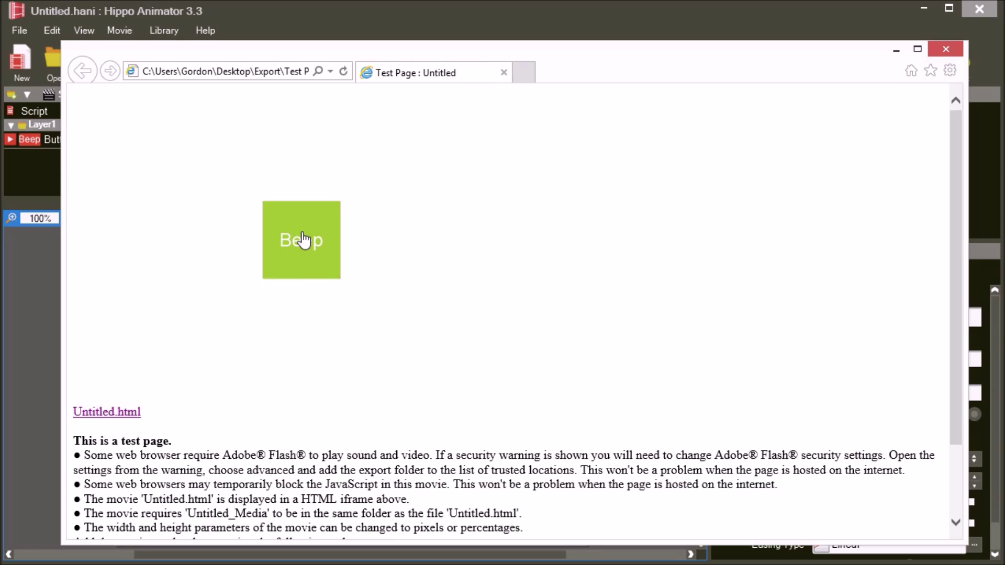
left_click(302, 241)
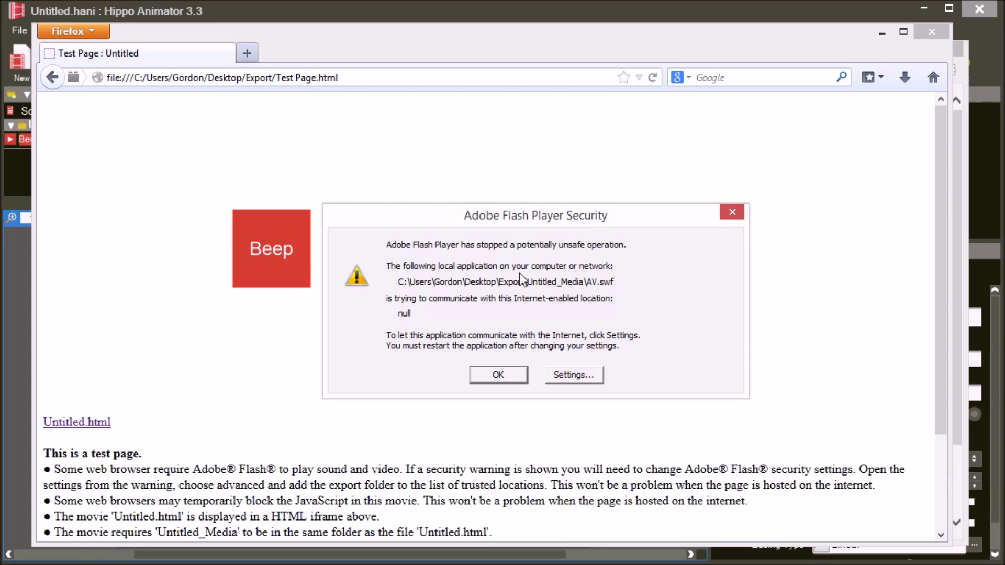
Choose Settings... in the Flash Player security warning
left_click(583, 373)
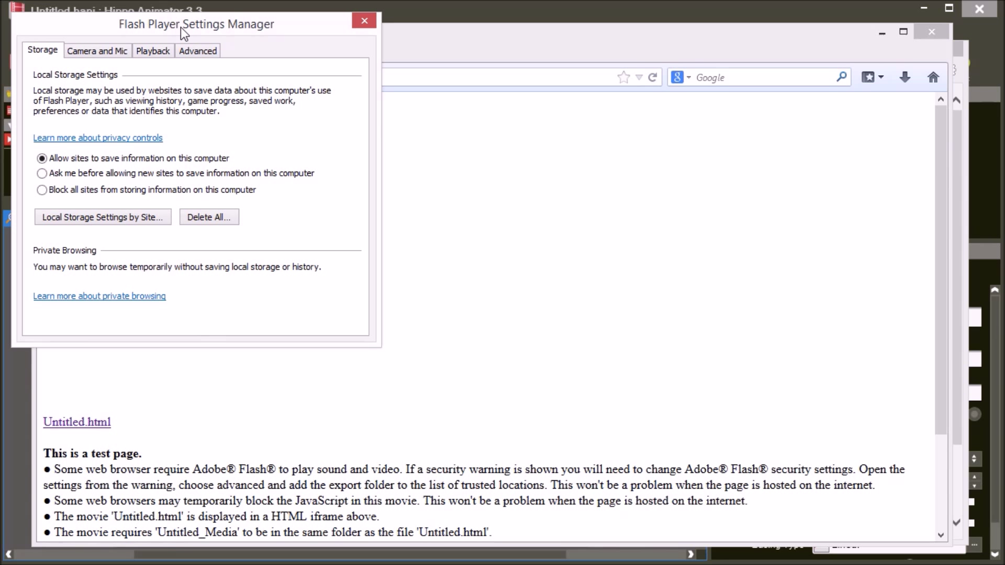
Add Local Disk (C:) as a trusted location in the Advanced Flash Player settings
left_click(196, 50)
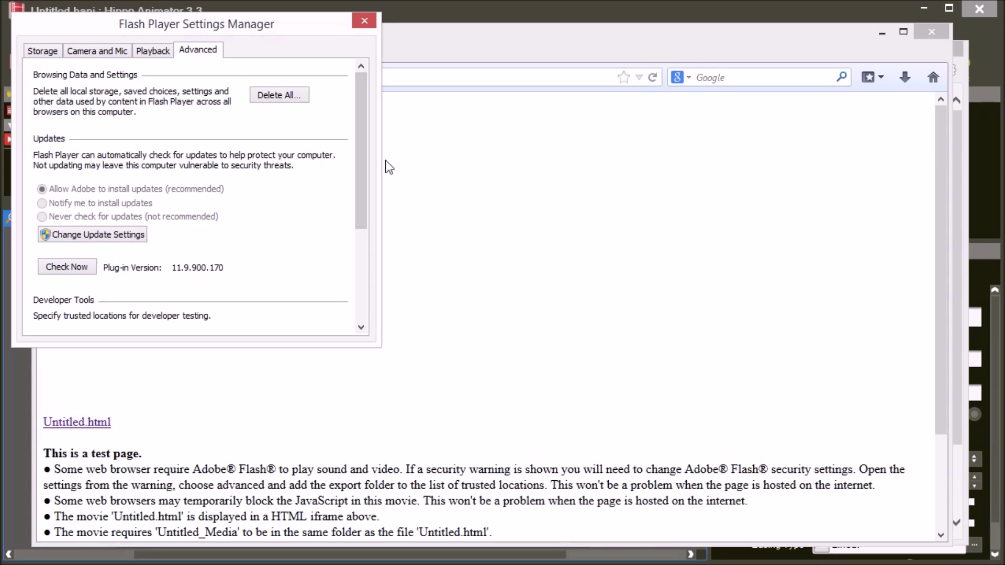
left_click_drag(367, 181, 364, 244)
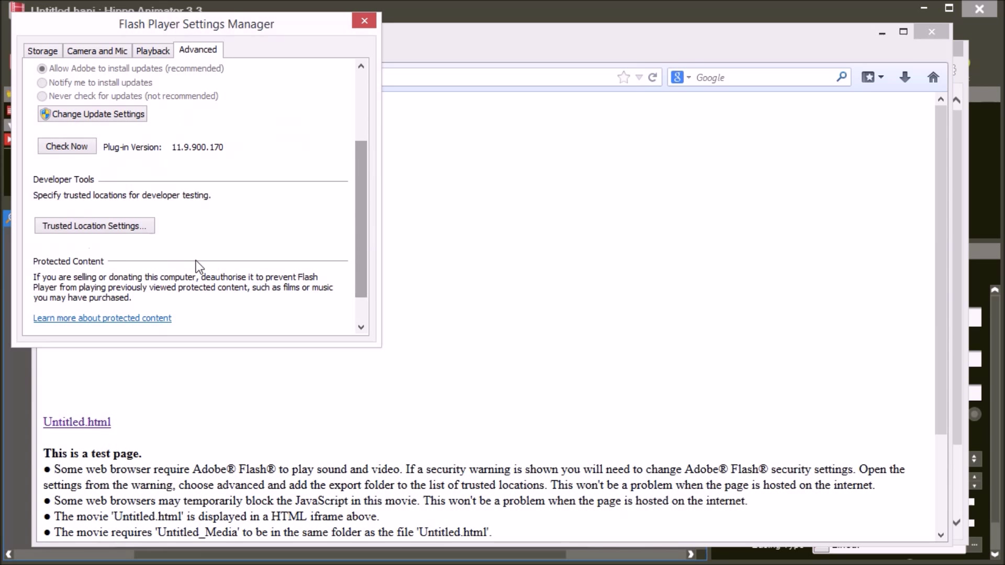
left_click(135, 228)
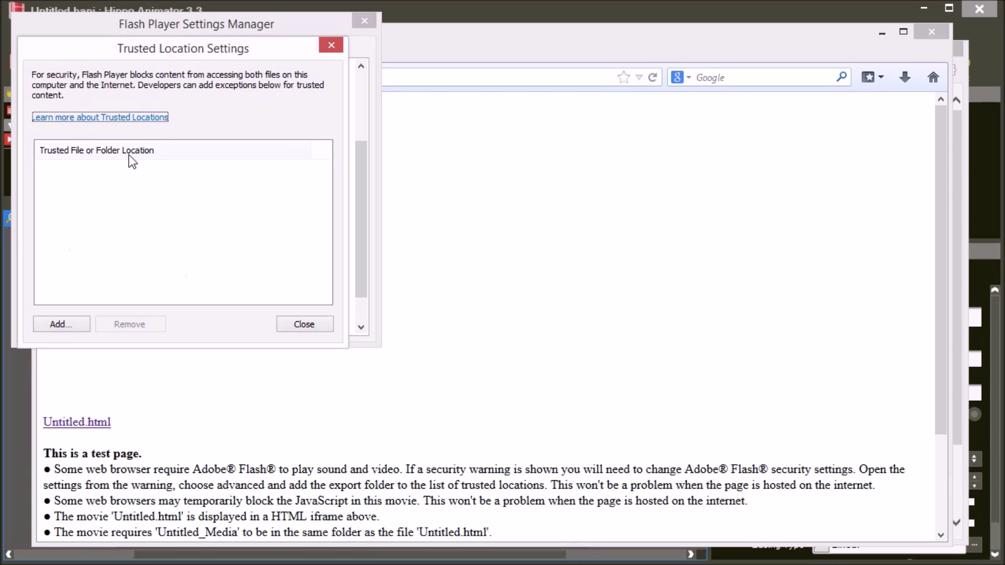
left_click(75, 322)
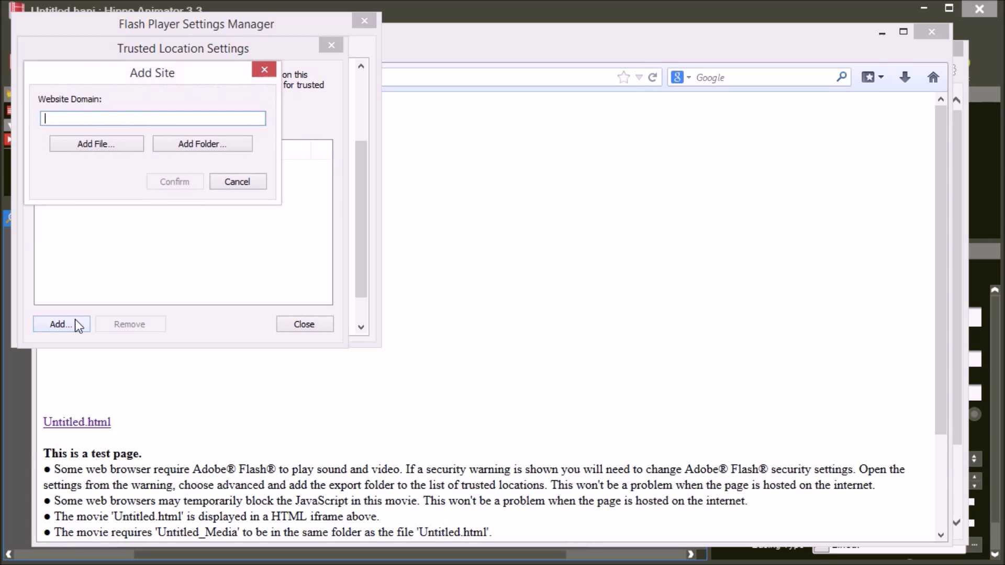
left_click(196, 142)
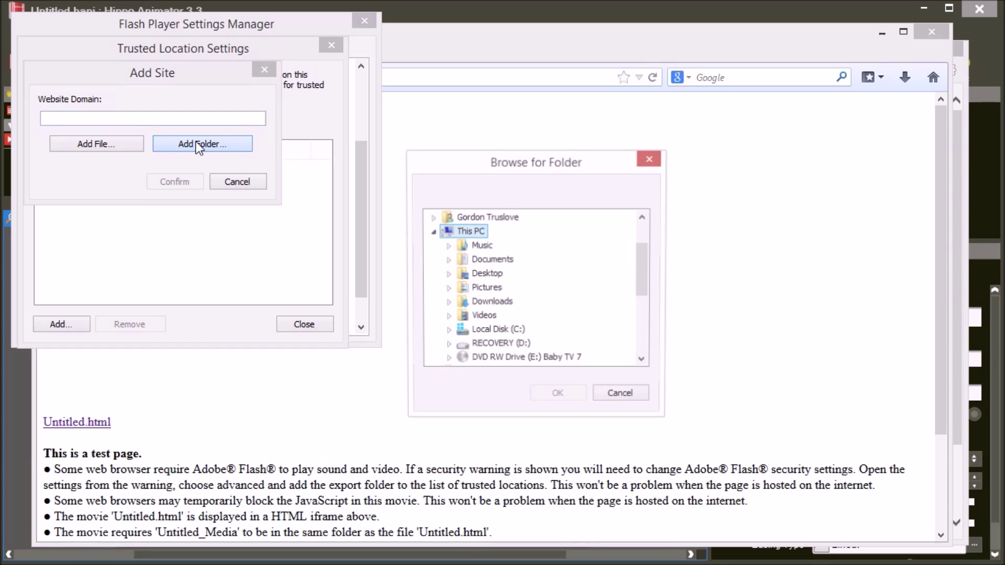
left_click(510, 330)
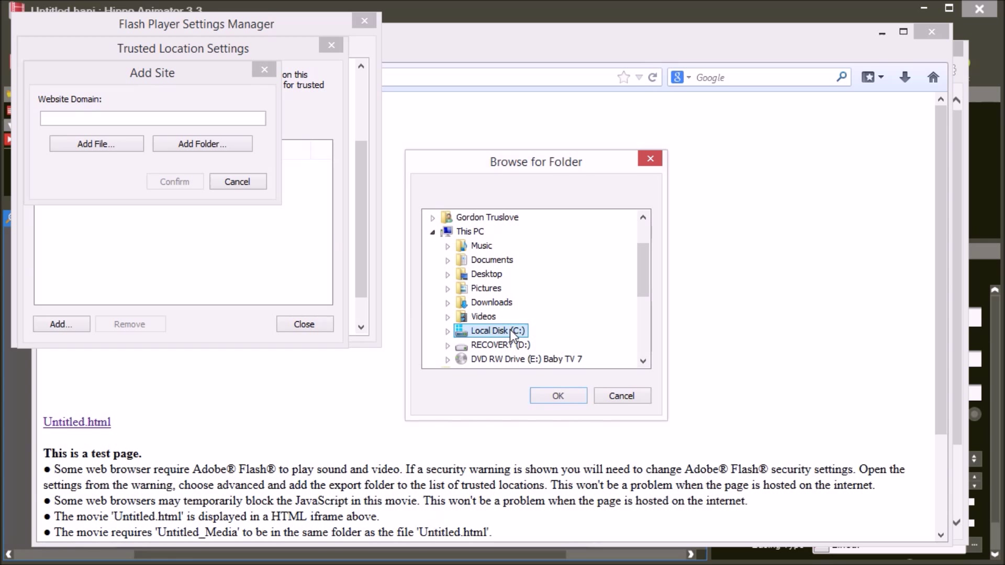
left_click(571, 399)
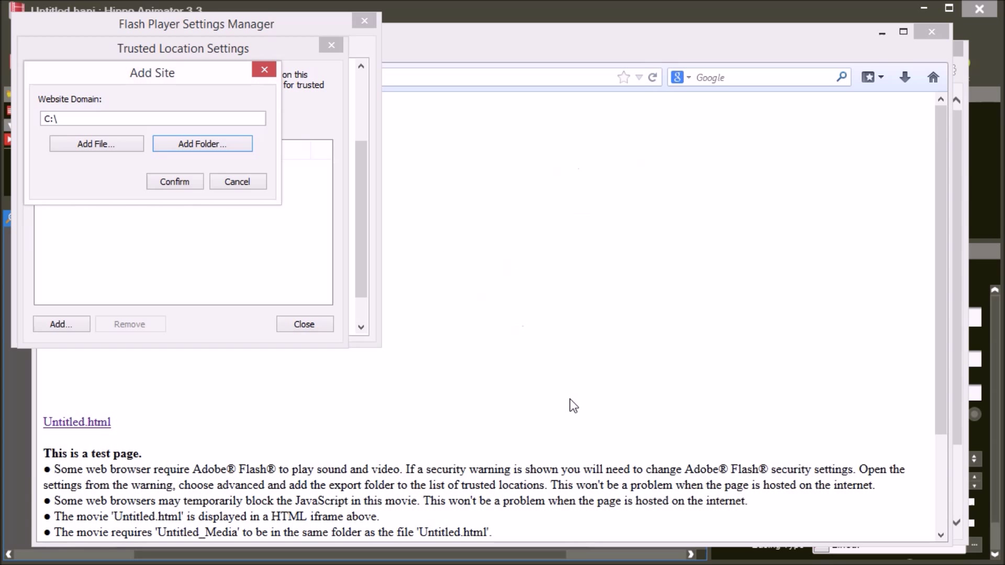
left_click(183, 181)
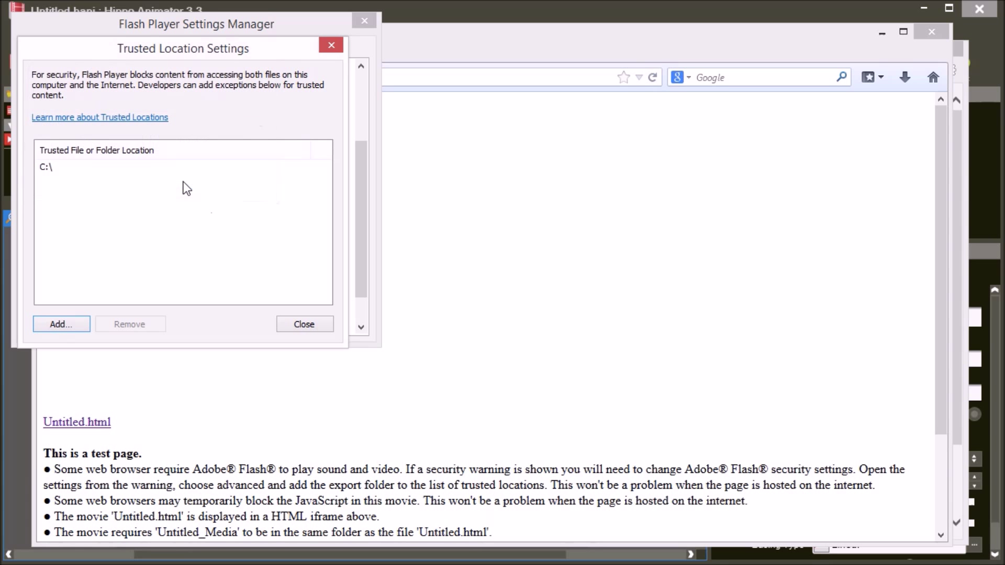
left_click(299, 322)
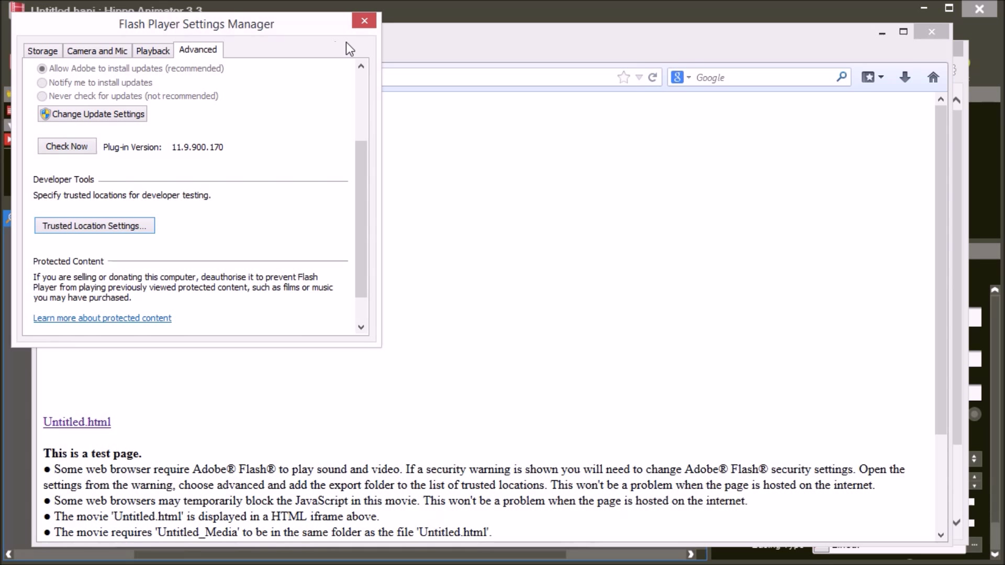
Reload the test page, confirm the Beep button works, and close both browsers
left_click(365, 25)
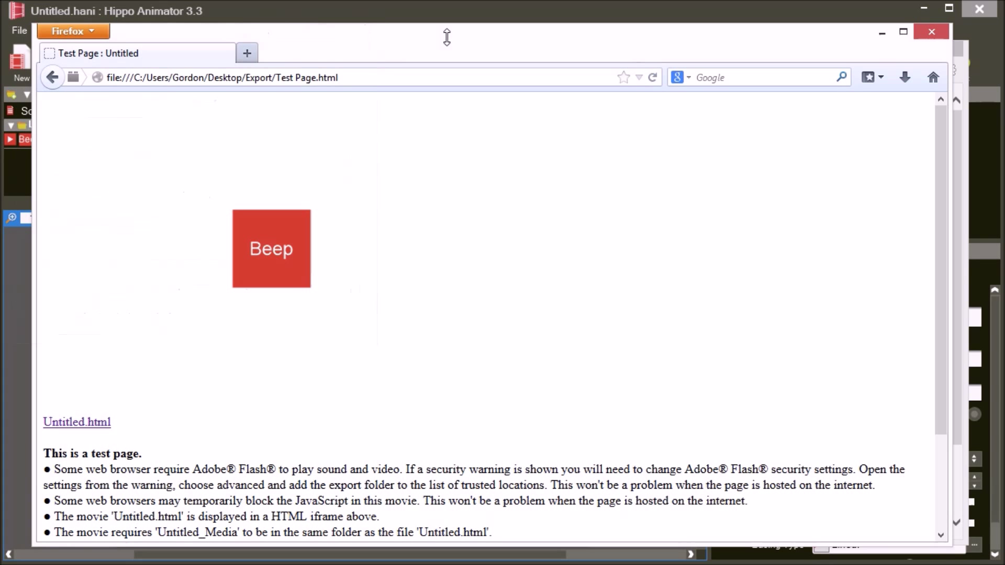
left_click(654, 77)
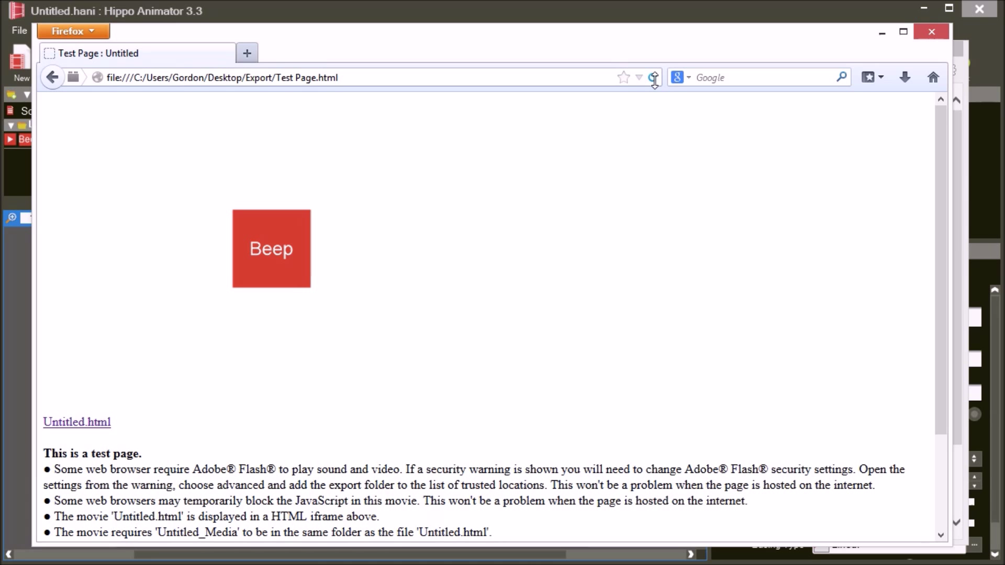
left_click(271, 262)
left_click(272, 260)
left_click(929, 31)
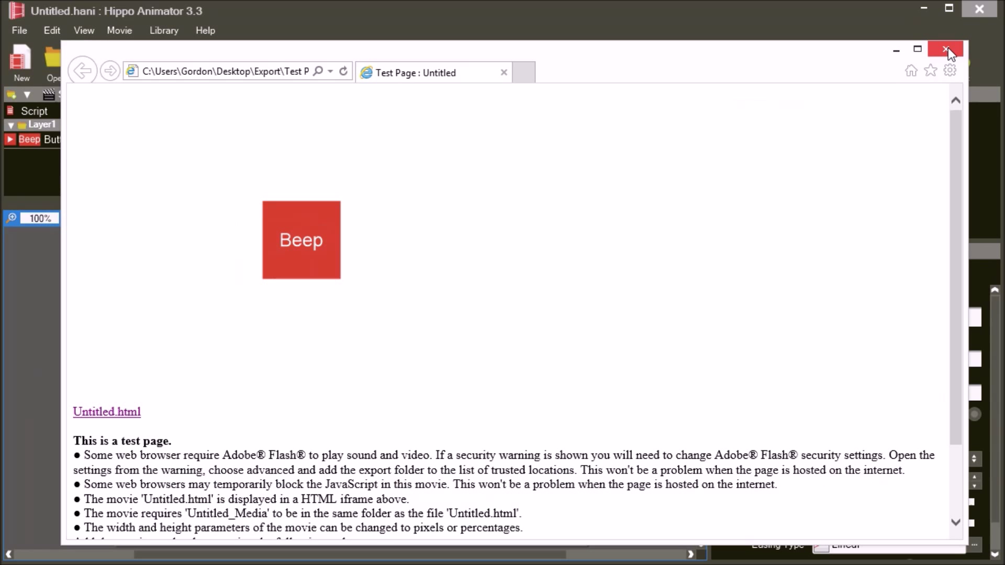
left_click(948, 48)
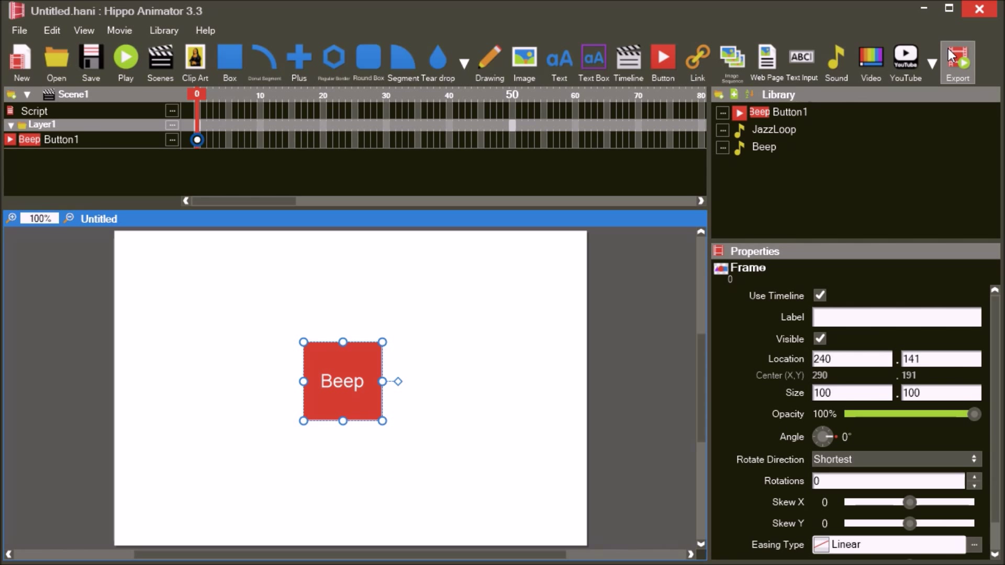
Drag the JazzLoop sound from the Library onto the timeline
left_click(777, 142)
left_click(774, 137)
left_click_drag(774, 134, 130, 130)
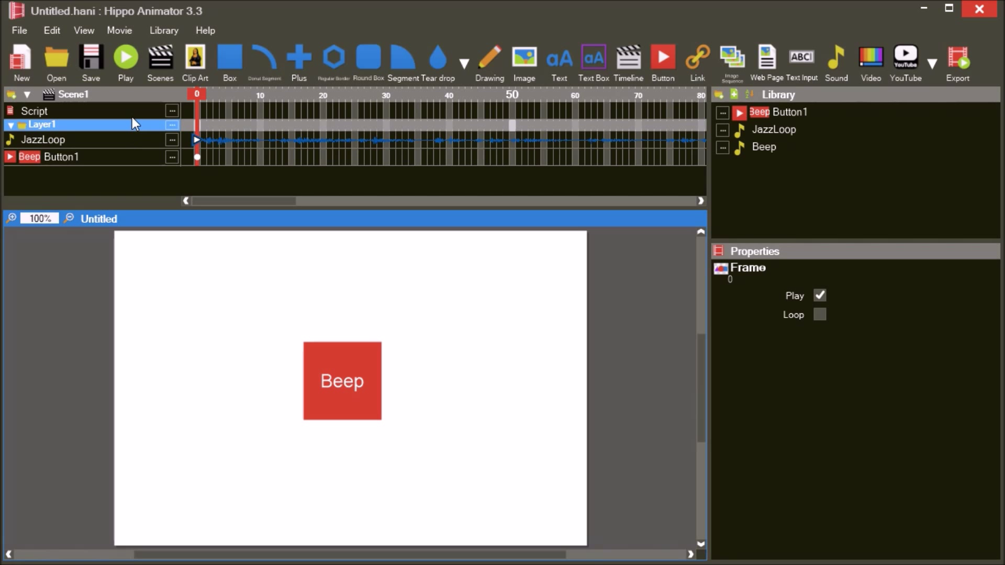
left_click(126, 77)
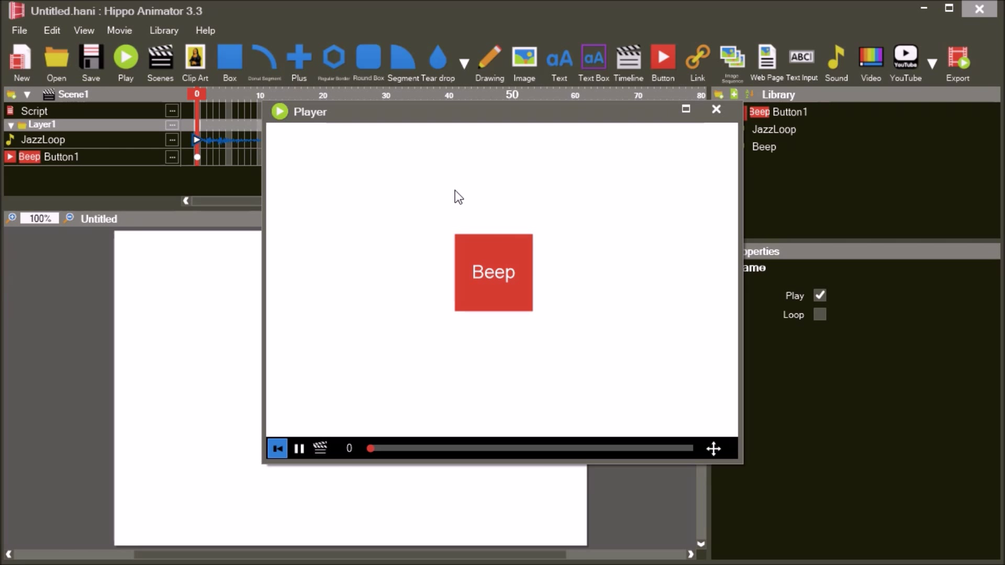
left_click(716, 110)
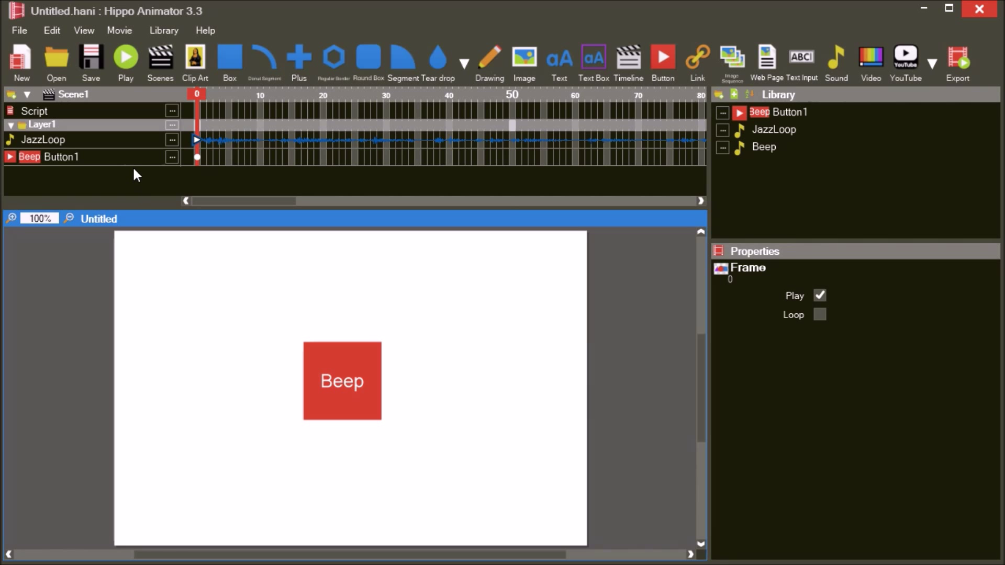
Delete the JazzLoop row from the timeline
left_click(172, 139)
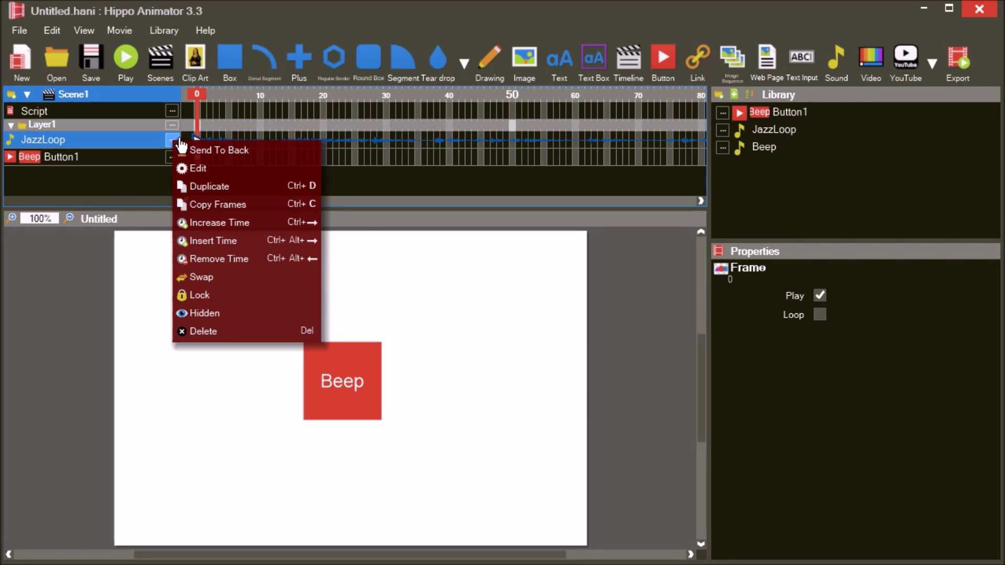
left_click(205, 339)
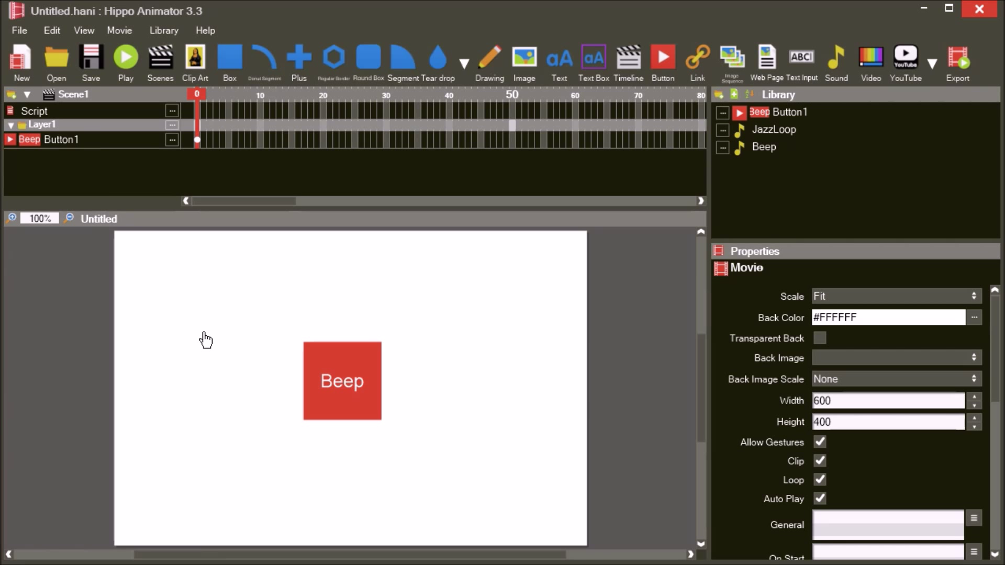
left_click(818, 114)
Change Button1's click script to SoundPlay("JazzLoop",true);
left_click(974, 296)
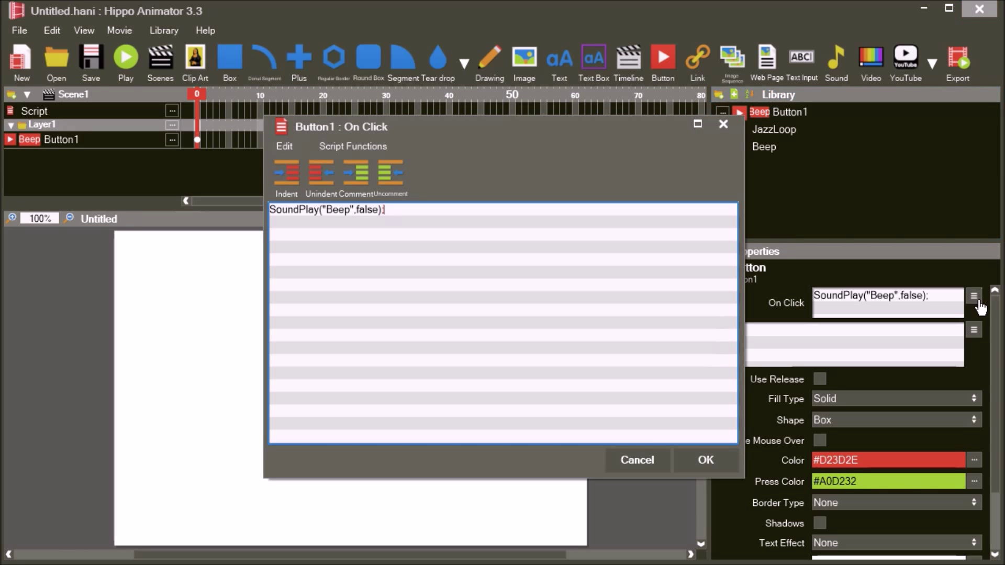
left_click_drag(352, 211, 328, 213)
type("JazzLoop")
double_click(397, 212)
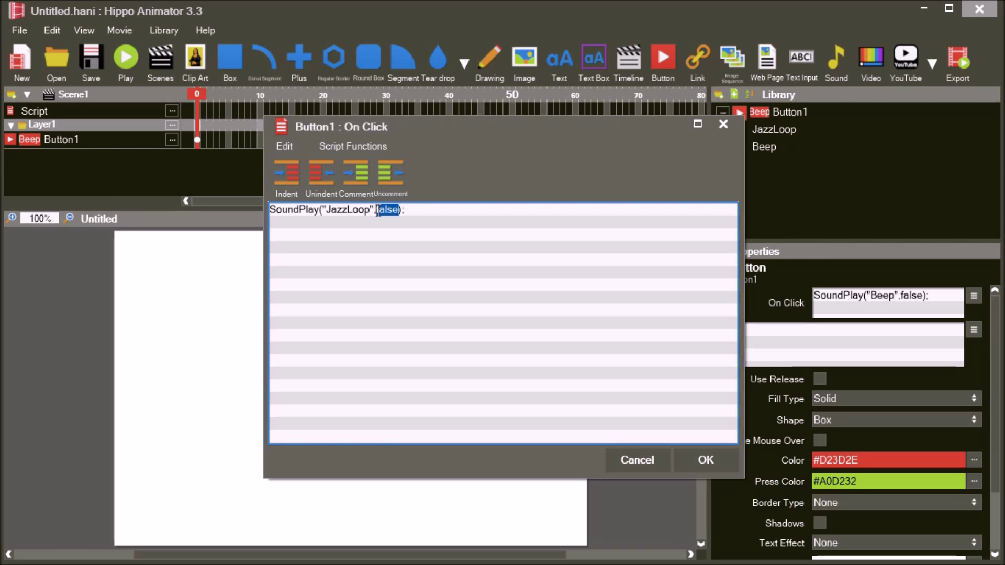
type("true")
left_click(724, 468)
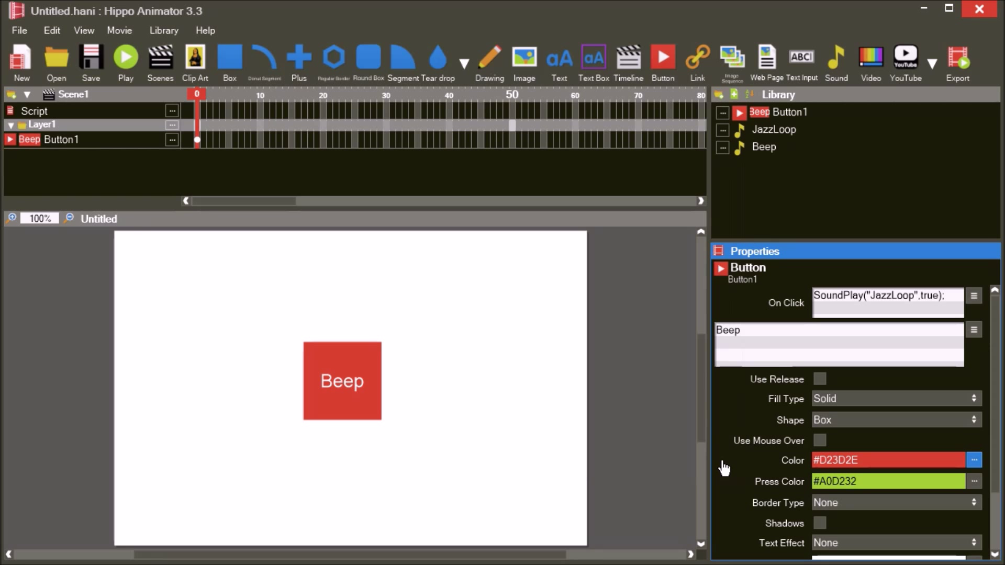
Relabel the button from Beep to Start and check it in a preview
left_click_drag(924, 324, 709, 333)
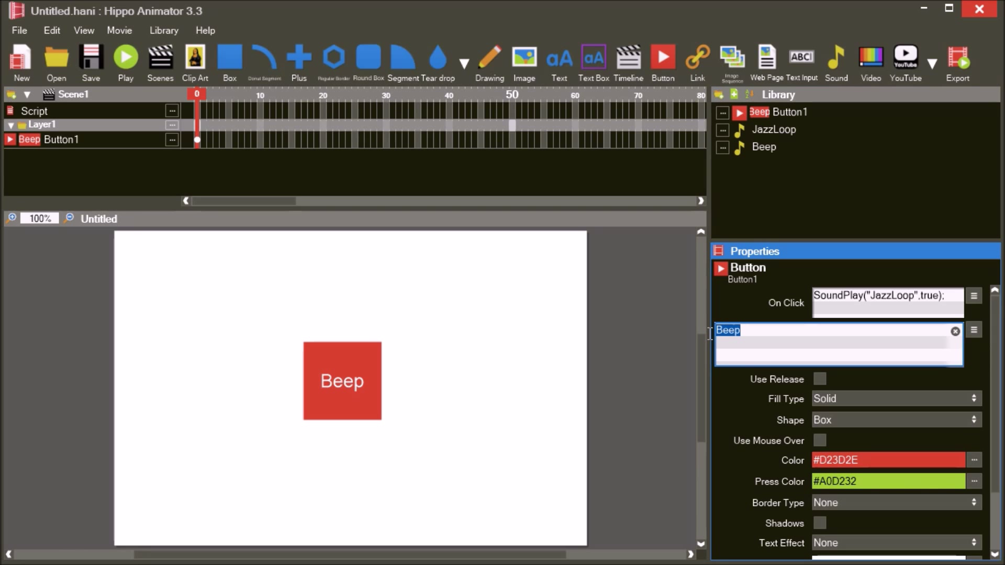
type("Start")
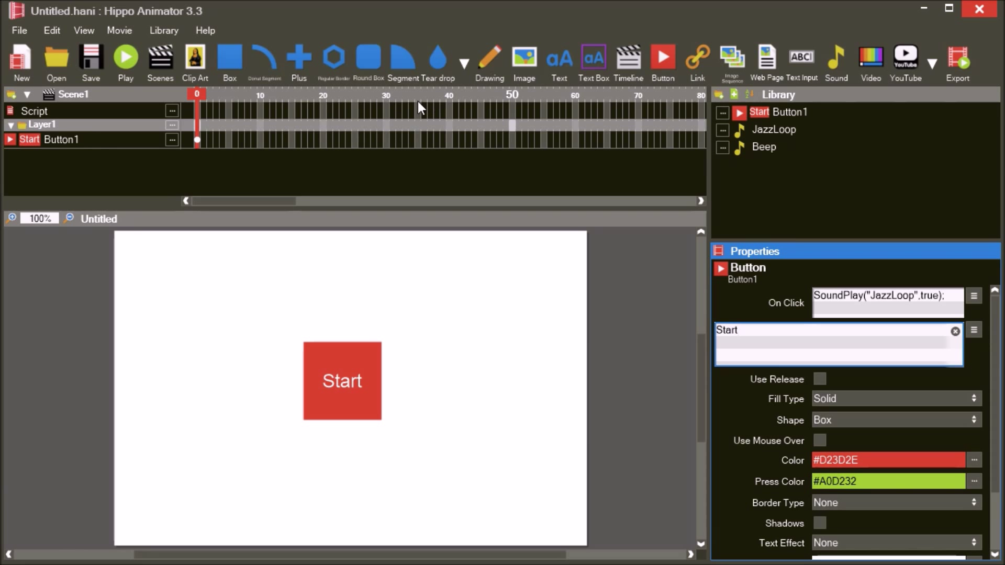
left_click(122, 64)
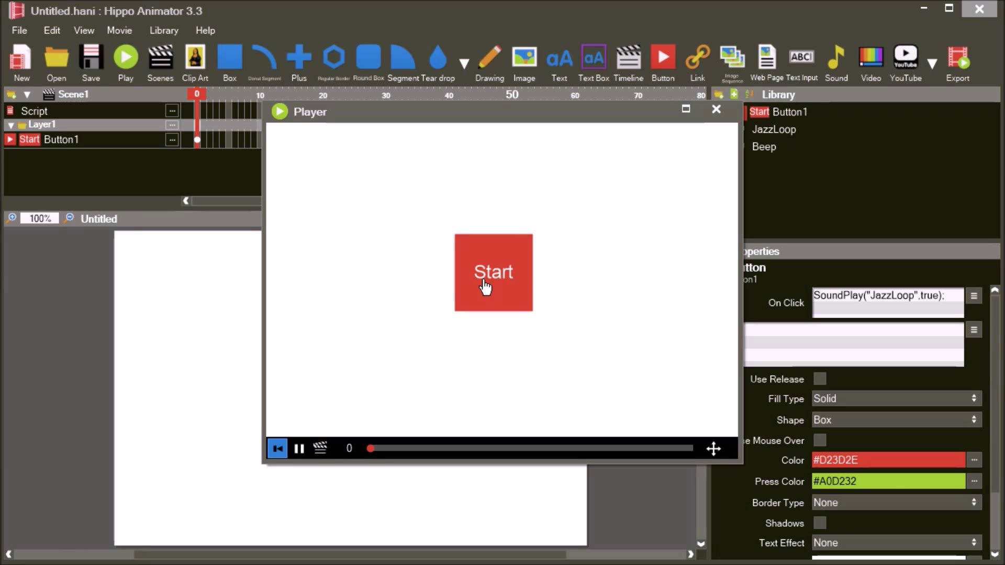
left_click(725, 113)
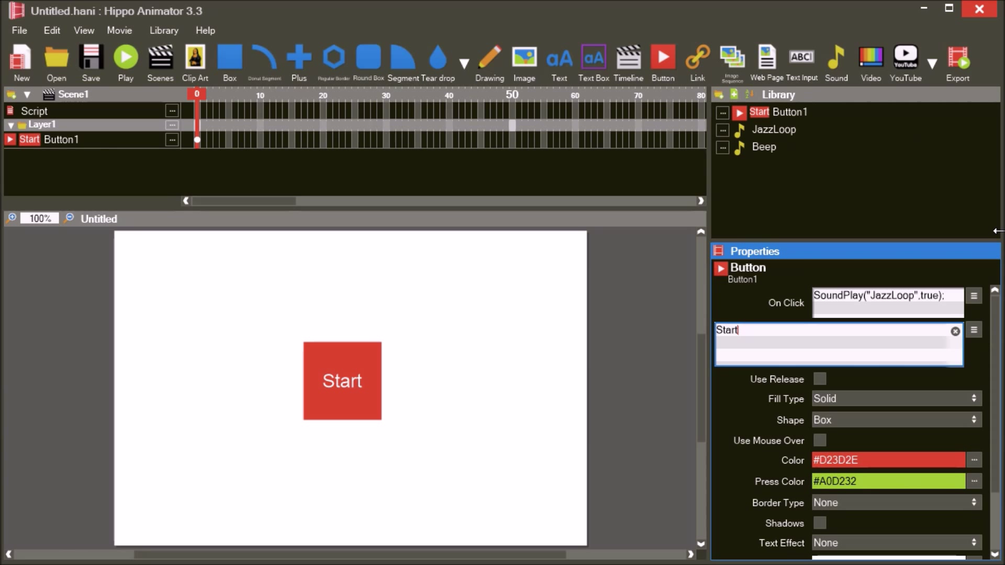
Add GotoAndStop(1); as a second line of the Start button's click script
left_click(974, 296)
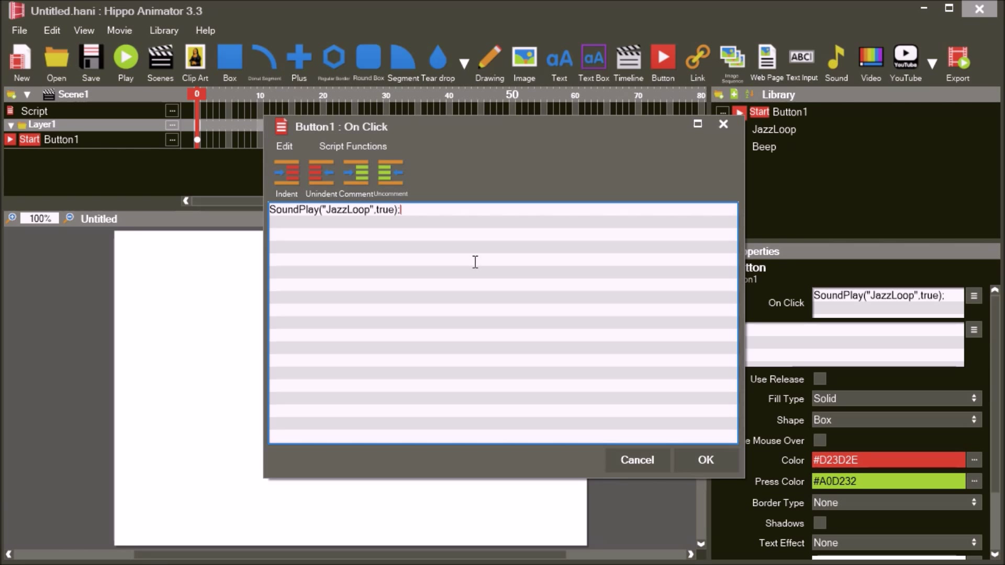
type("GotoAndStop(1);")
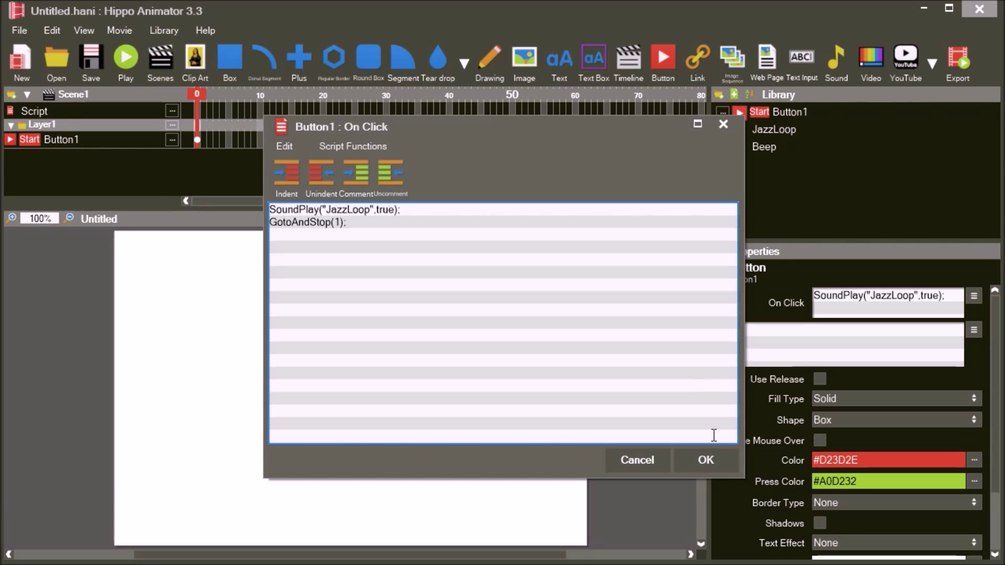
left_click(707, 461)
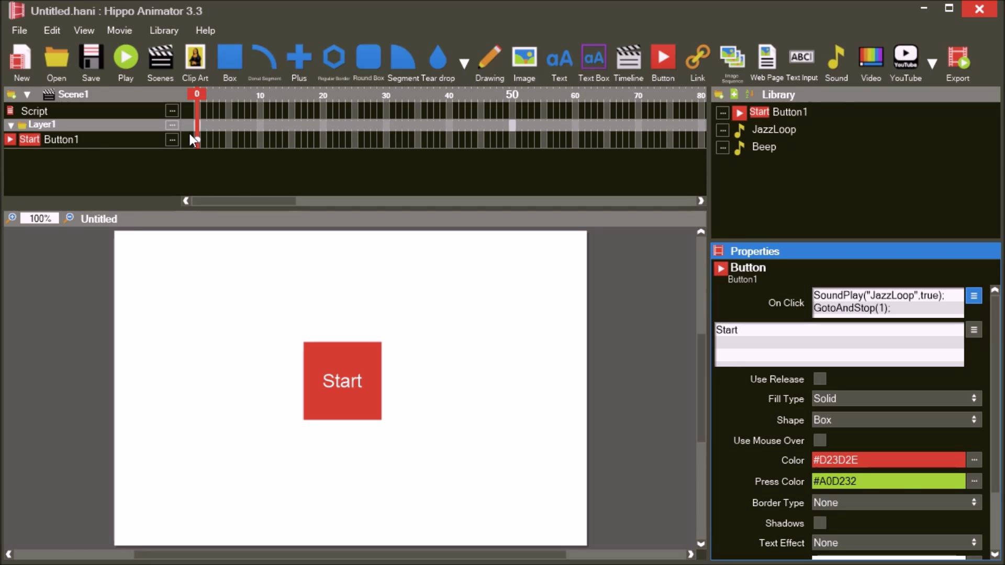
Add frame 1 to the timeline and make the Start button invisible in it
right_click(204, 139)
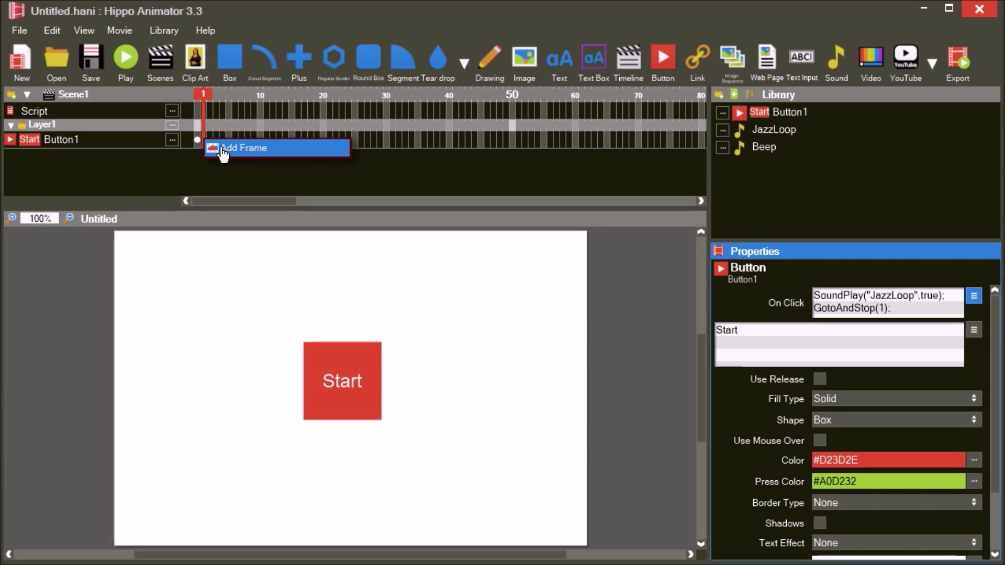
left_click(225, 150)
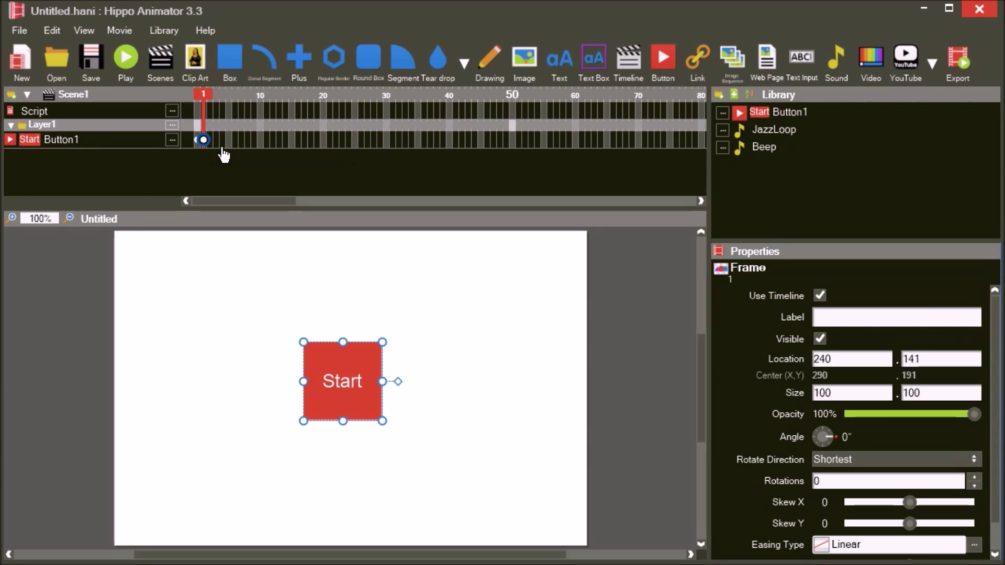
left_click(819, 340)
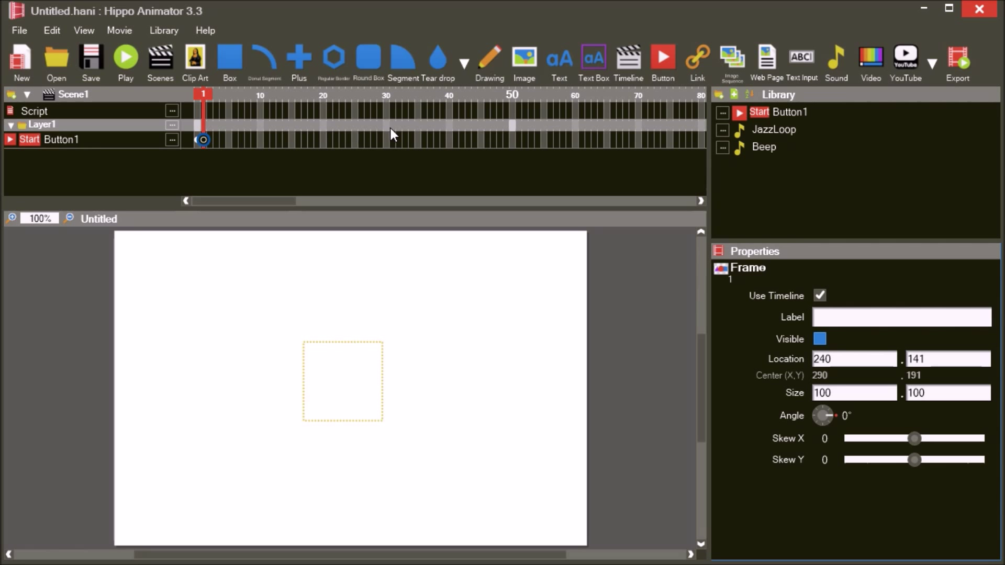
Place a new blue round box, RoundBox1, where the button sits, then preview the movie
left_click(370, 75)
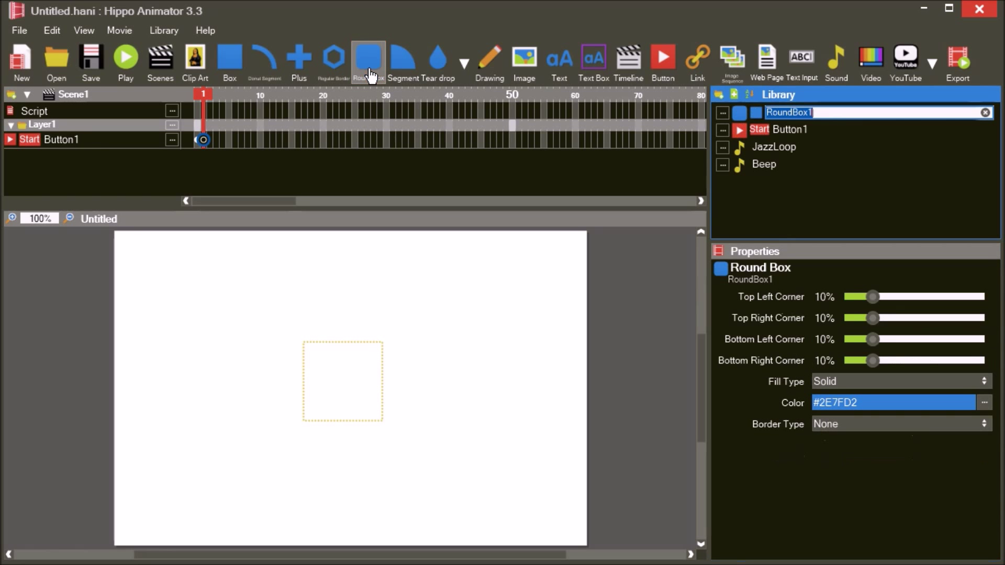
left_click(758, 118)
left_click_drag(758, 117, 344, 382)
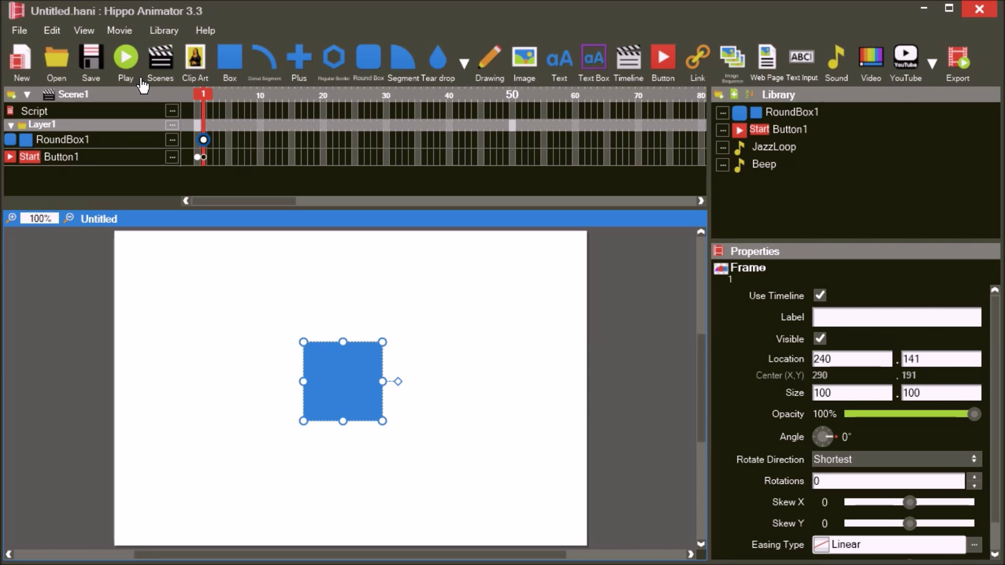
left_click(131, 63)
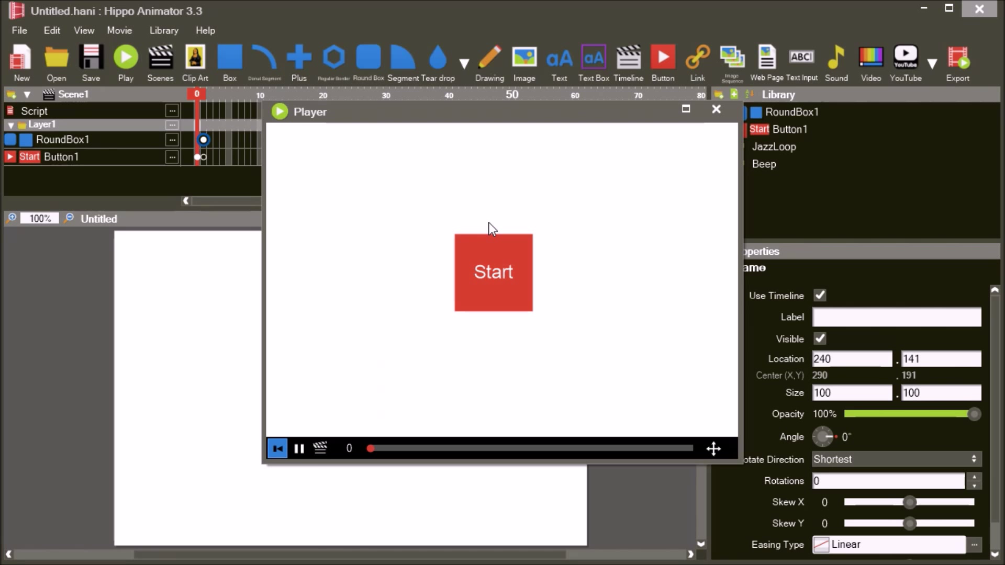
left_click(504, 288)
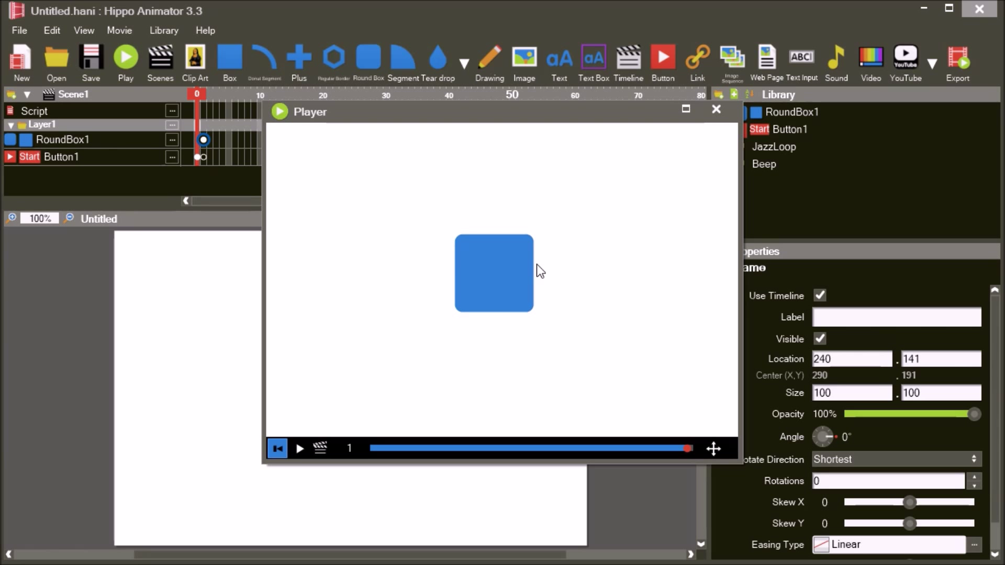
left_click(721, 116)
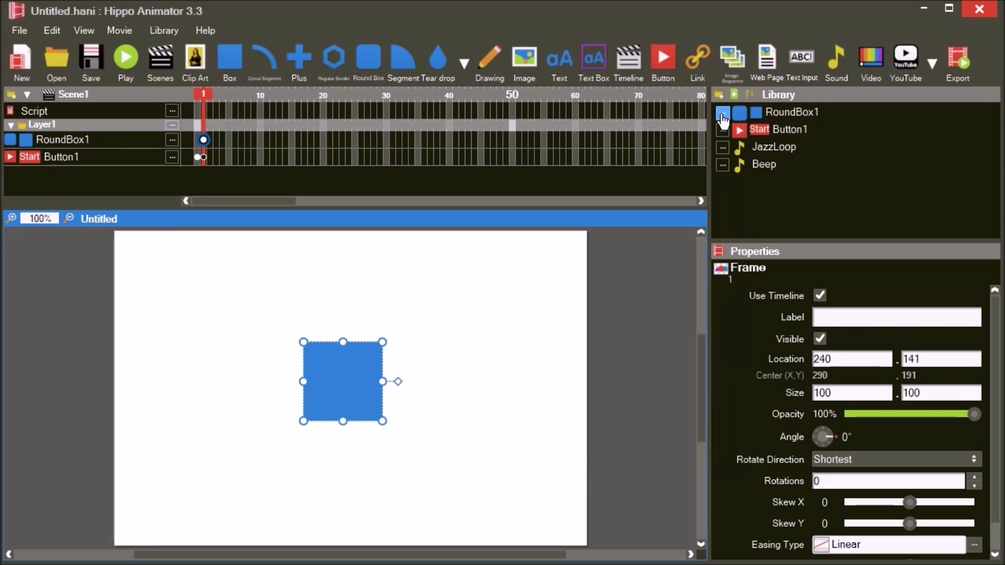
Insert the Player Can Auto Play check into the movie's General script
left_click(719, 257)
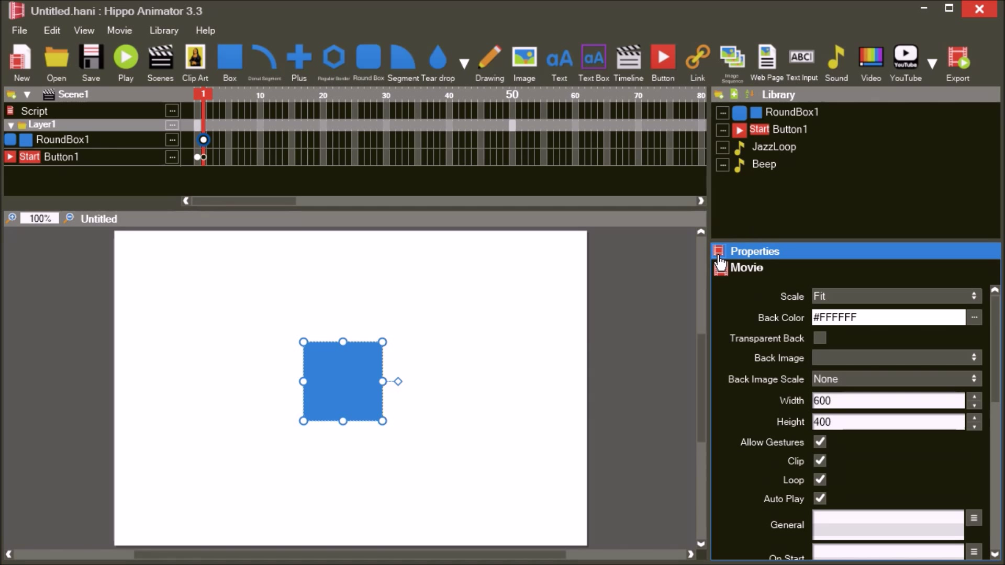
left_click_drag(996, 361, 1000, 414)
left_click(975, 369)
left_click(361, 146)
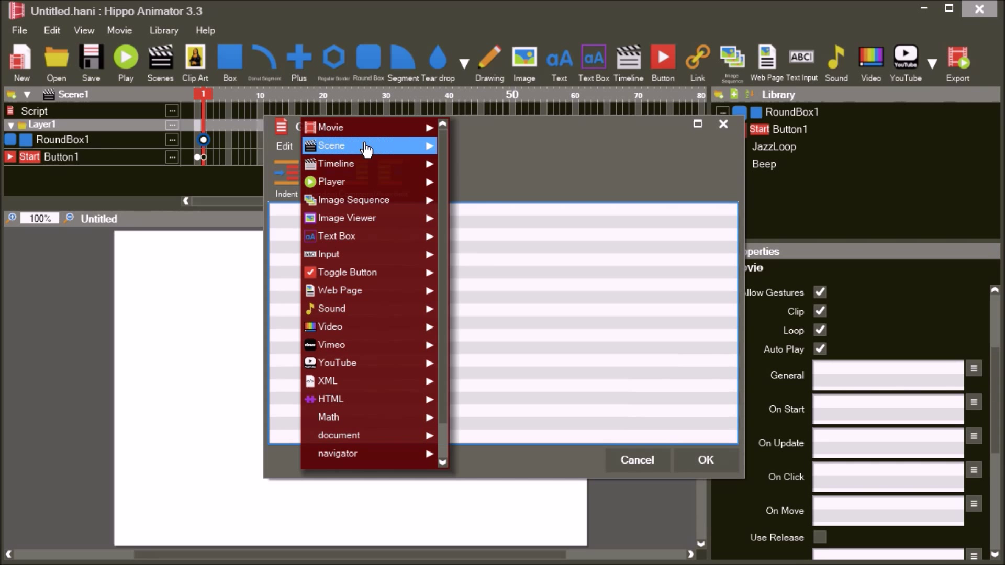
mouse_move(394, 188)
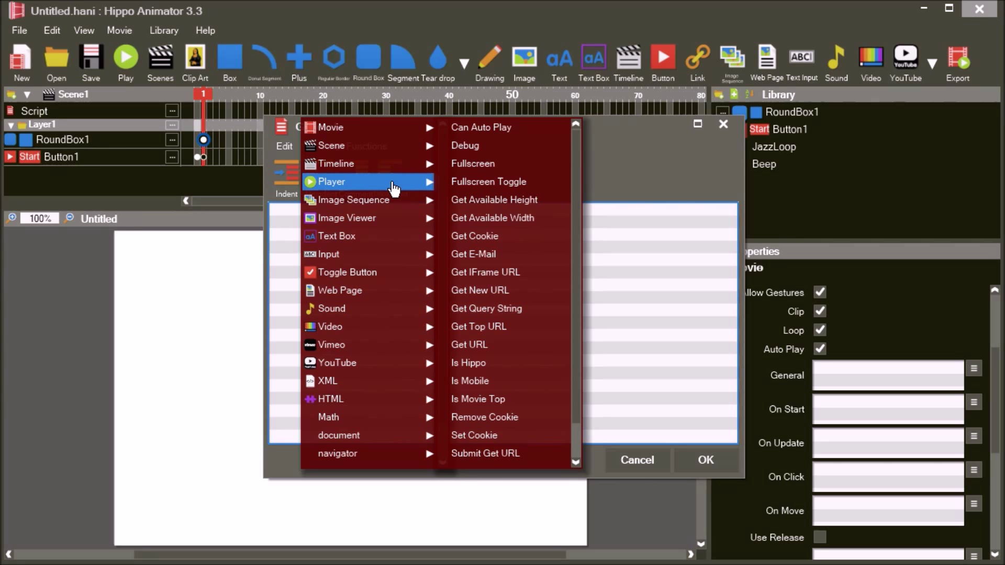
left_click(480, 128)
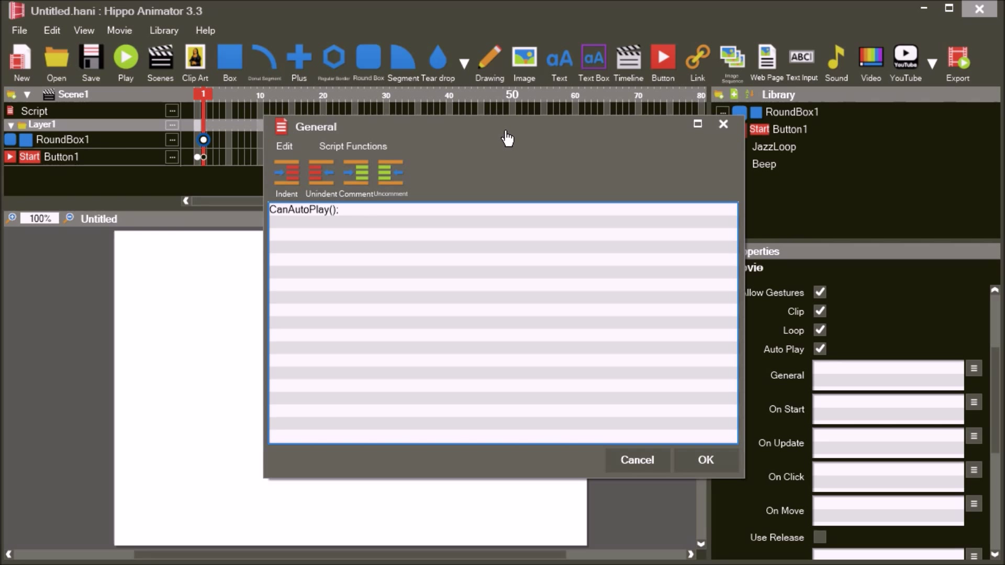
Wrap the check in an if block running GotoAndStop(1); and SoundPlay("JazzLoop",false);, then preview
type("if(")
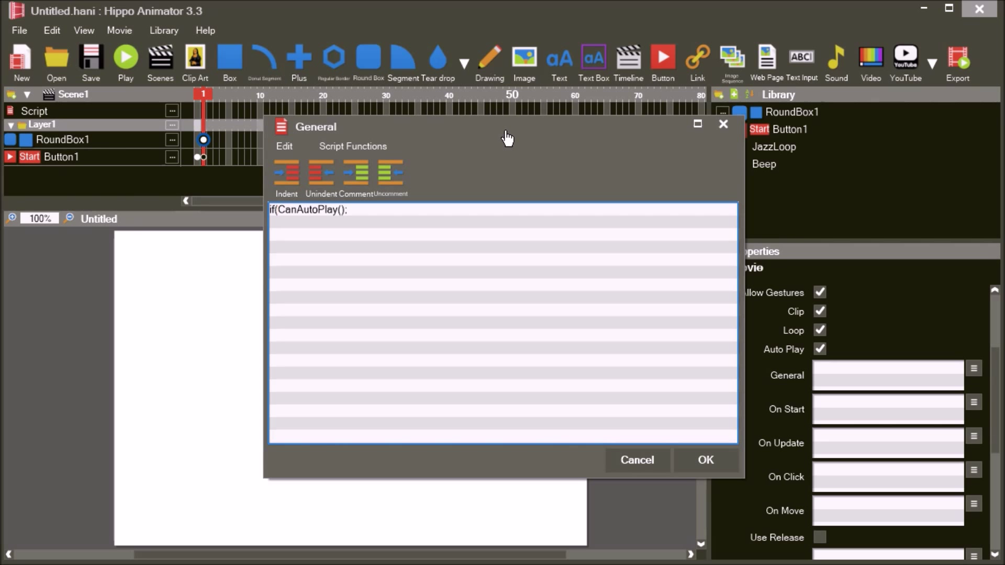
type("{")
key("Return")
key("End")
key("Return")
type("GotoAndStop(1);")
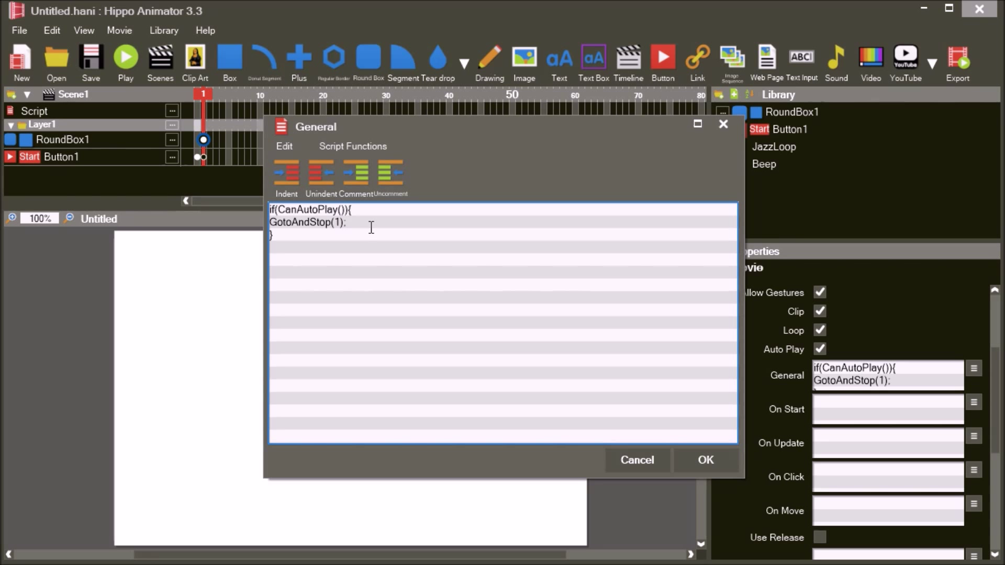
key("Return")
type("SoundPlay(\"JazzLoop\"")
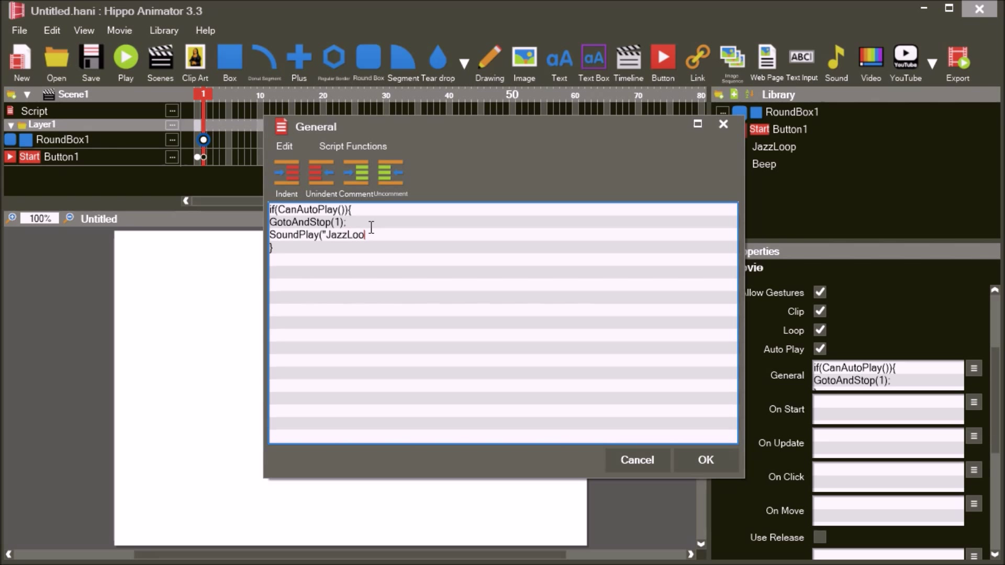
type(",false);")
left_click(705, 460)
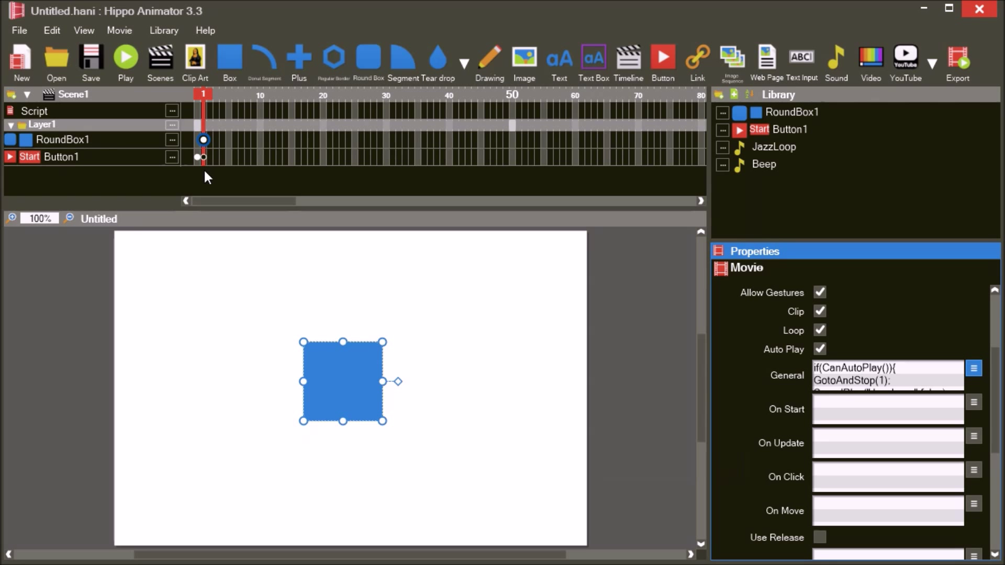
left_click(126, 72)
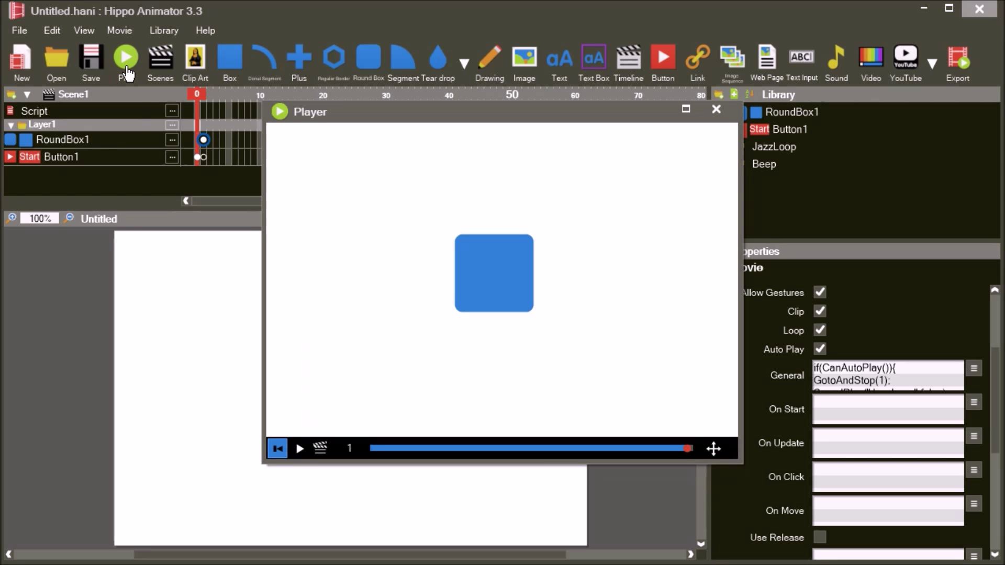